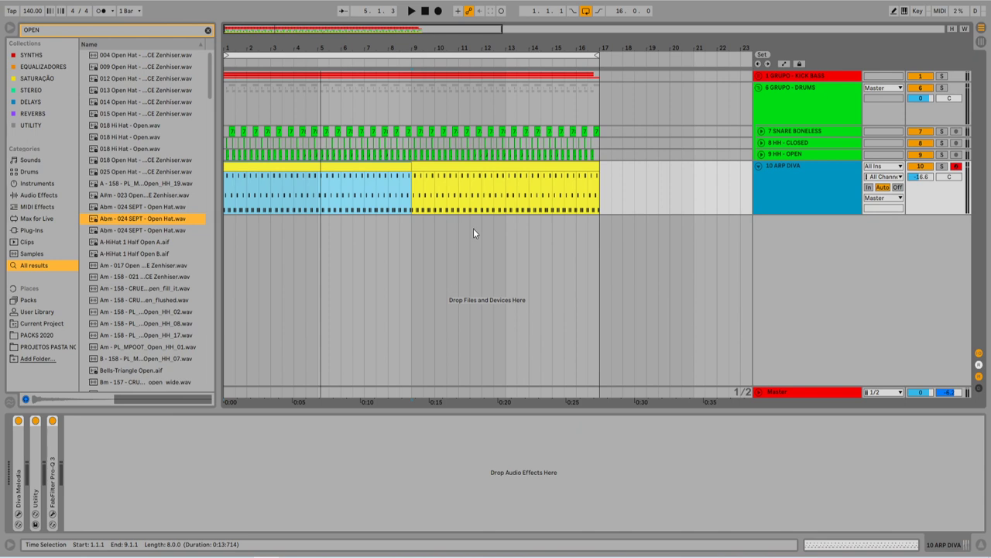
Step: Play the arrangement, soloing the 10 ARP DIVA track briefly, and stop playback with that track selected
{"action": "key", "text": "ctrl+z"}
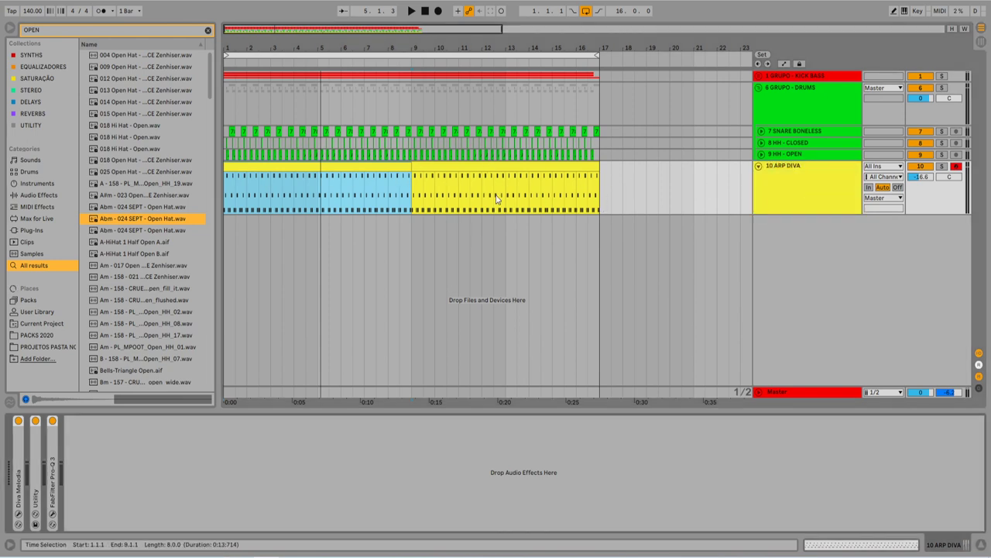
{"action": "key", "text": "space"}
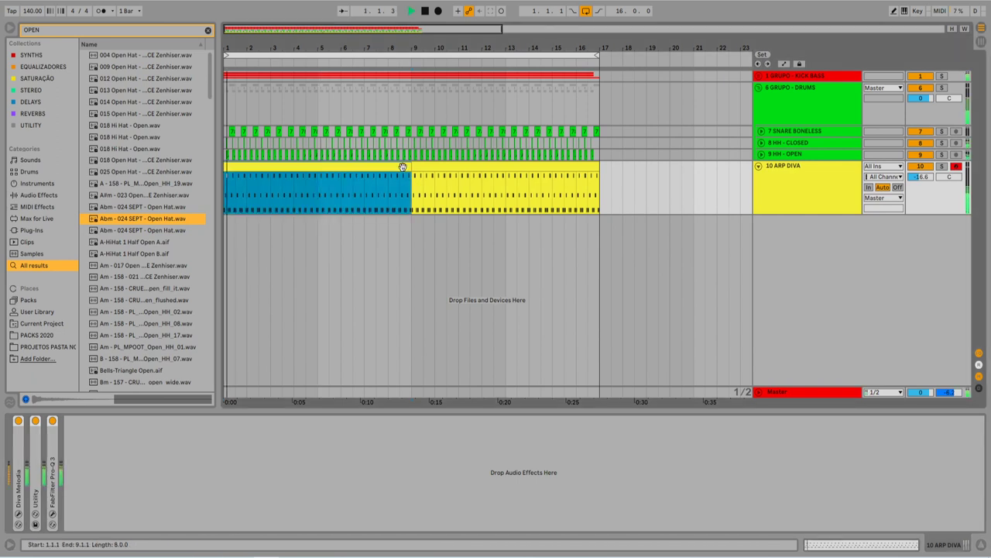
{"action": "left_click", "coordinate": [943, 167]}
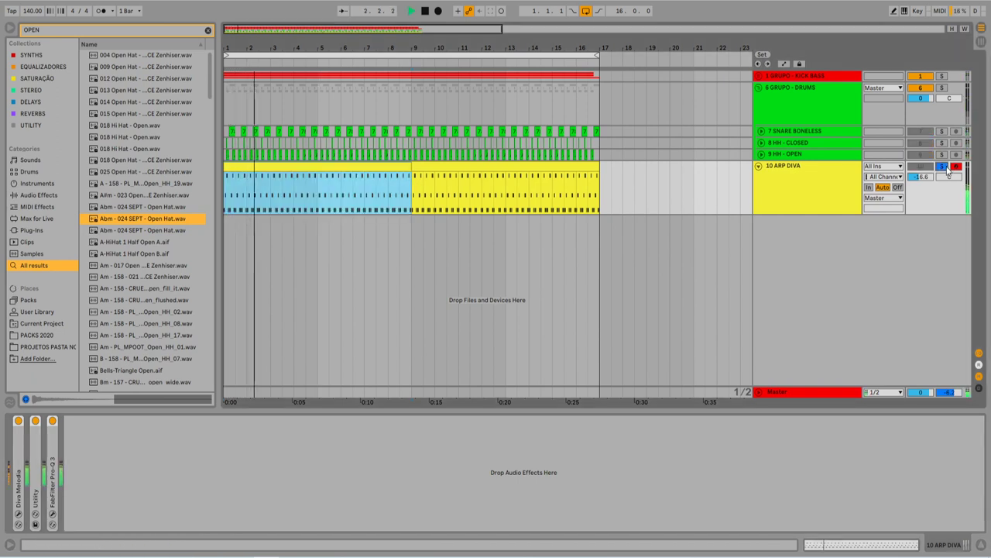
{"action": "left_click", "coordinate": [944, 168]}
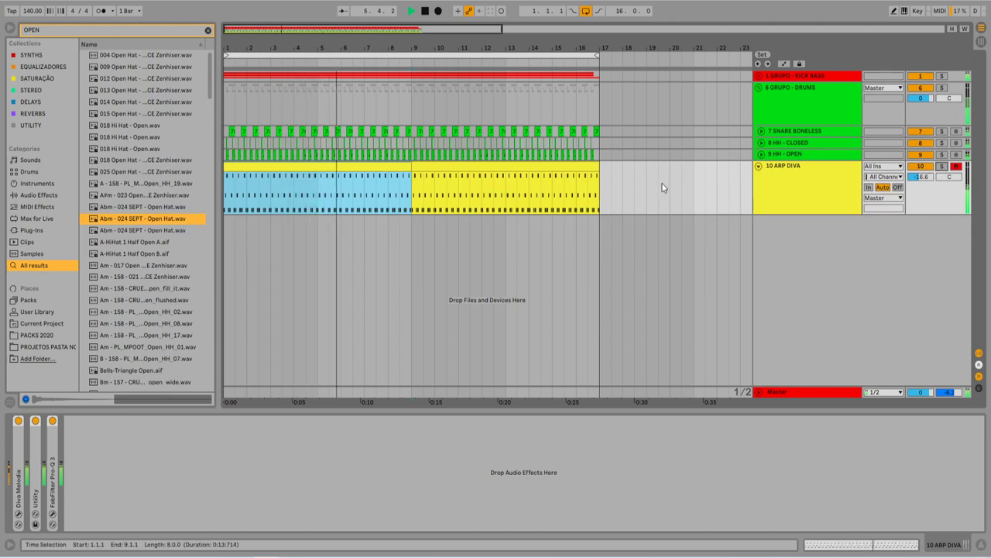
{"action": "key", "text": "space"}
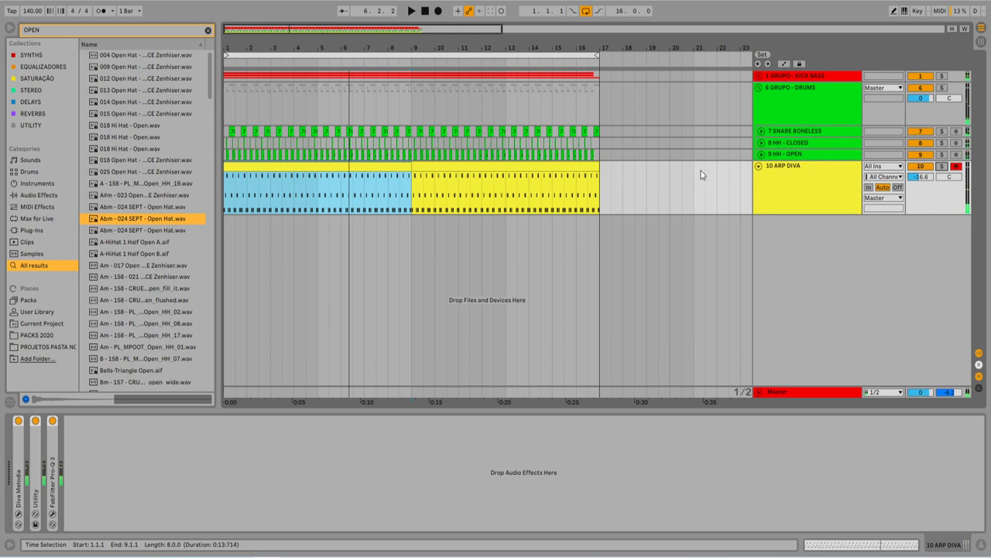
{"action": "left_click", "coordinate": [782, 169]}
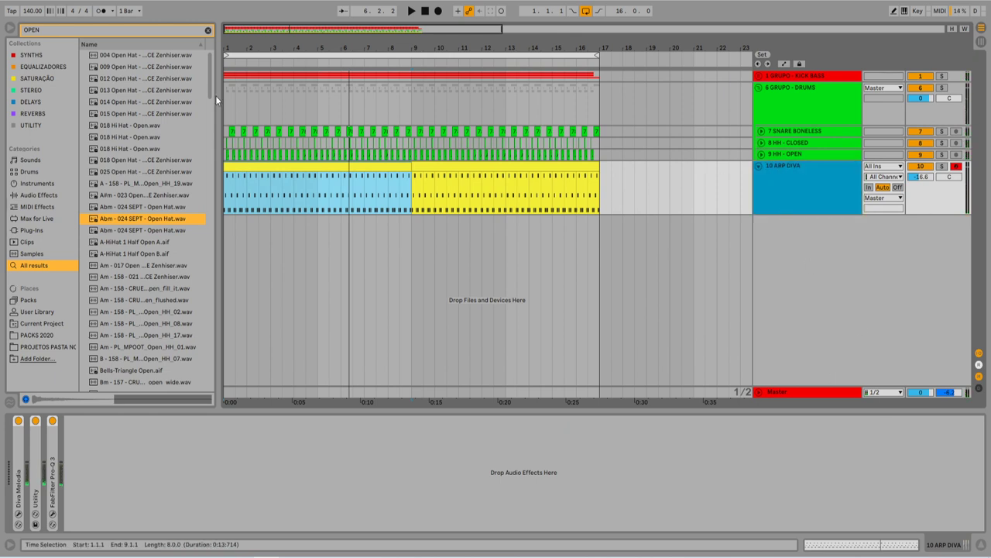
Step: Clear the OPEN search from the browser and narrow the browser slightly
{"action": "left_click", "coordinate": [208, 30]}
{"action": "left_click_drag", "start_coordinate": [218, 67], "coordinate": [211, 66]}
{"action": "left_click", "coordinate": [800, 318]}
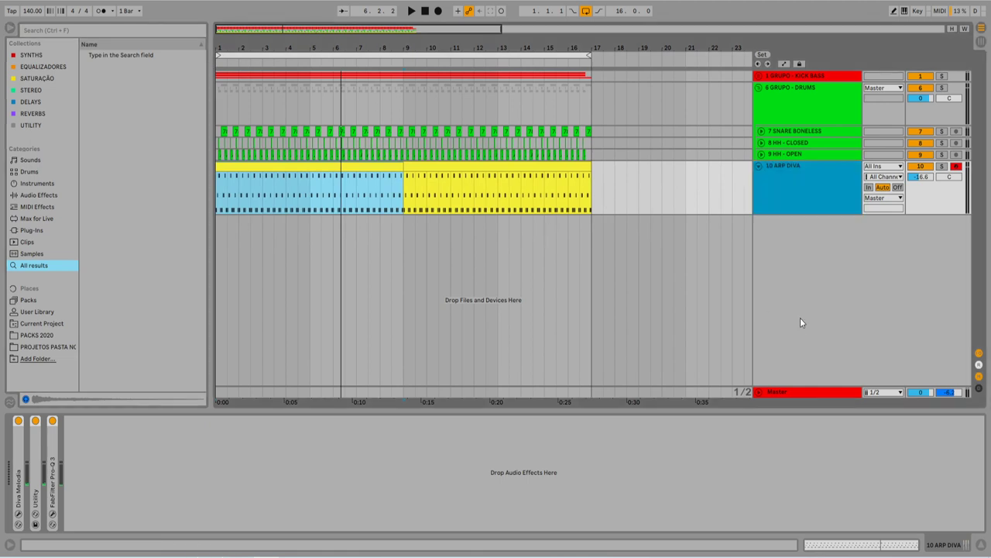
Step: Insert two return tracks, A and B, in the arrangement
{"action": "right_click", "coordinate": [784, 365]}
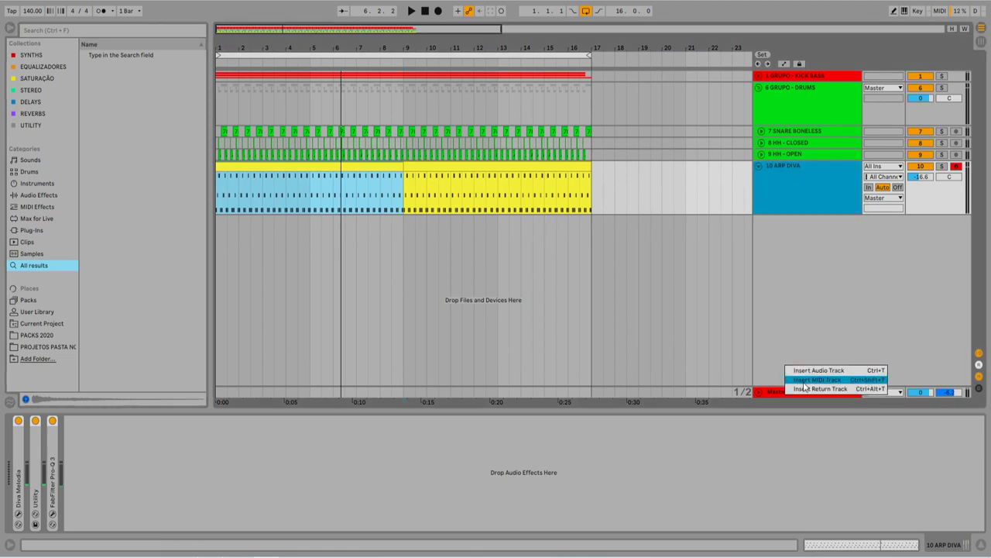
{"action": "left_click", "coordinate": [785, 302]}
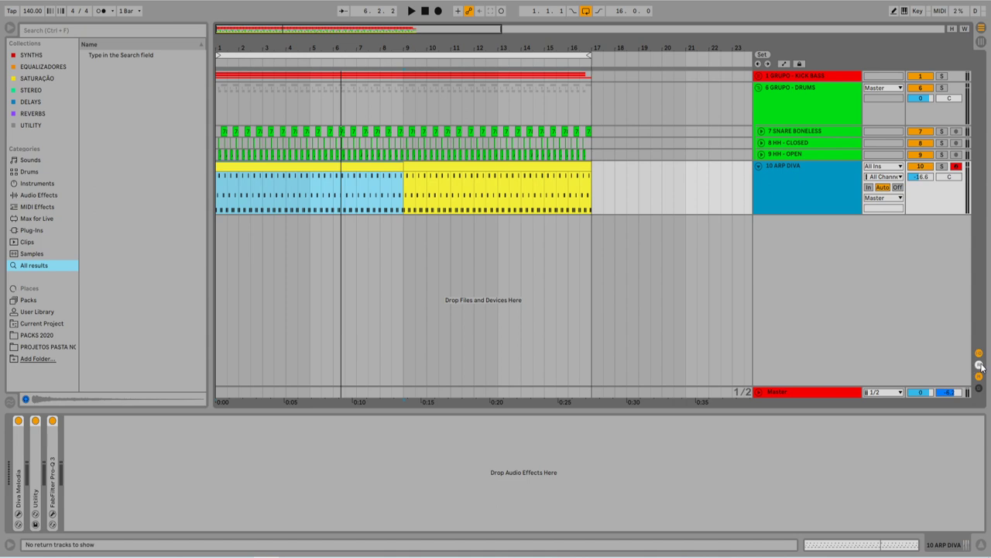
{"action": "right_click", "coordinate": [765, 360]}
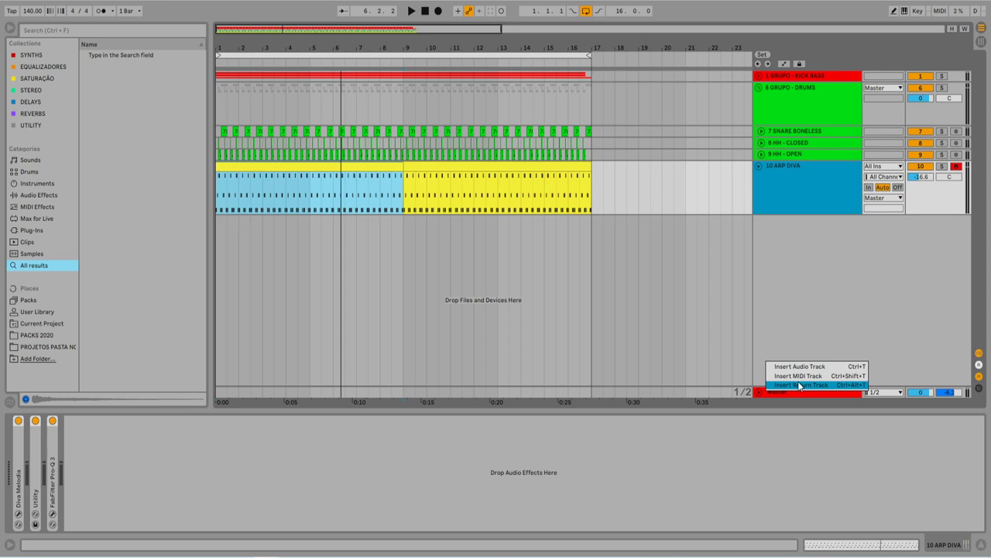
{"action": "left_click", "coordinate": [804, 336]}
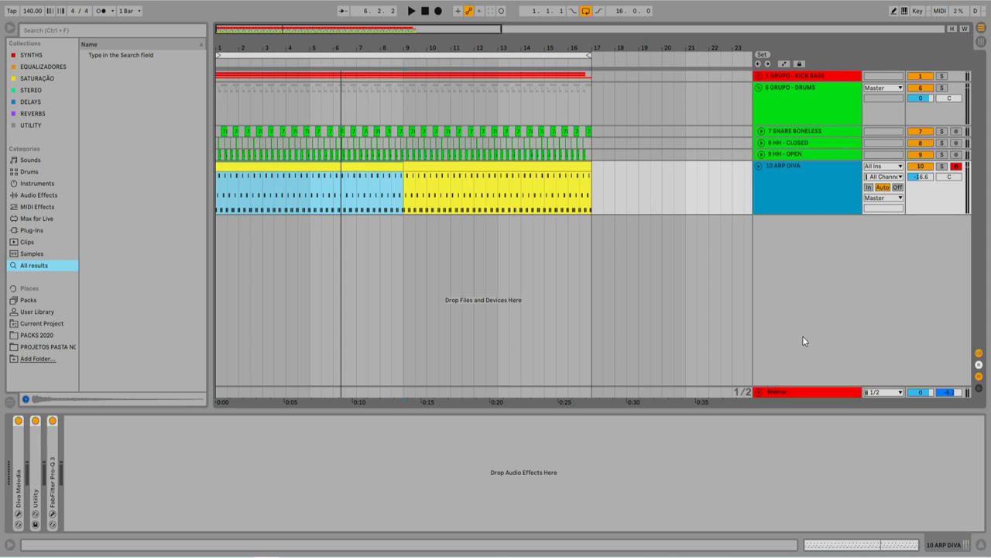
{"action": "key", "text": "ctrl+alt+t"}
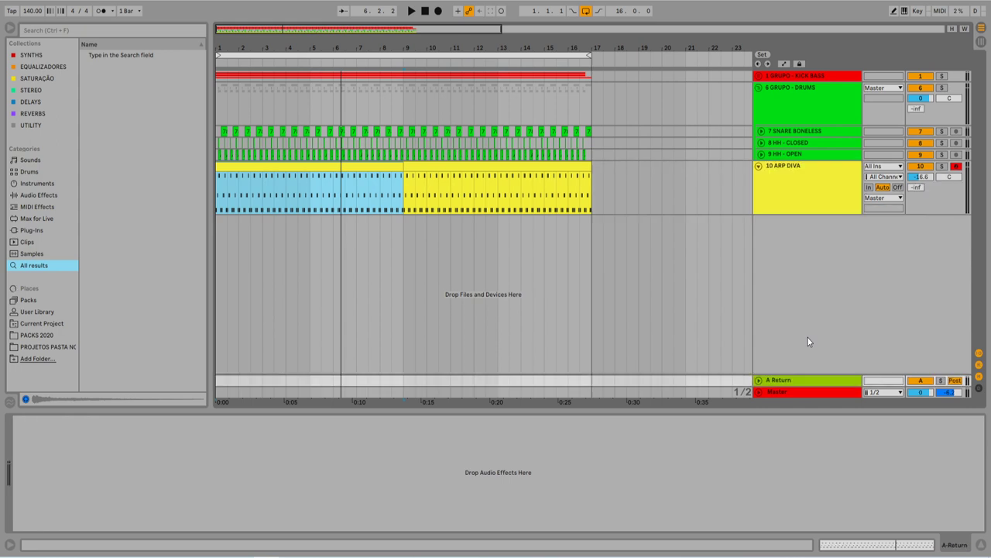
{"action": "key", "text": "ctrl+alt+t"}
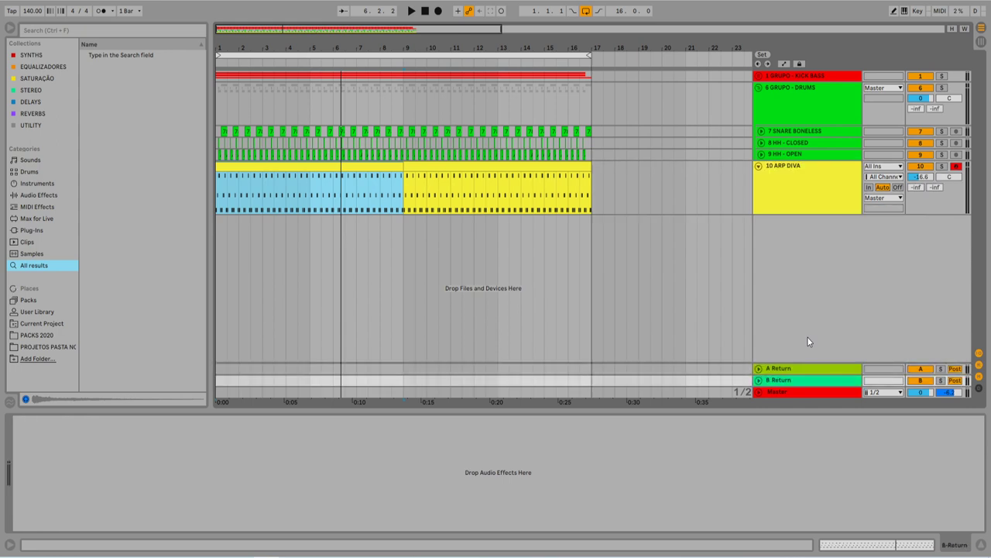
Step: Unfold the A and B return tracks and compare them with the 10 ARP DIVA track
{"action": "left_click", "coordinate": [796, 369]}
{"action": "left_click", "coordinate": [796, 382]}
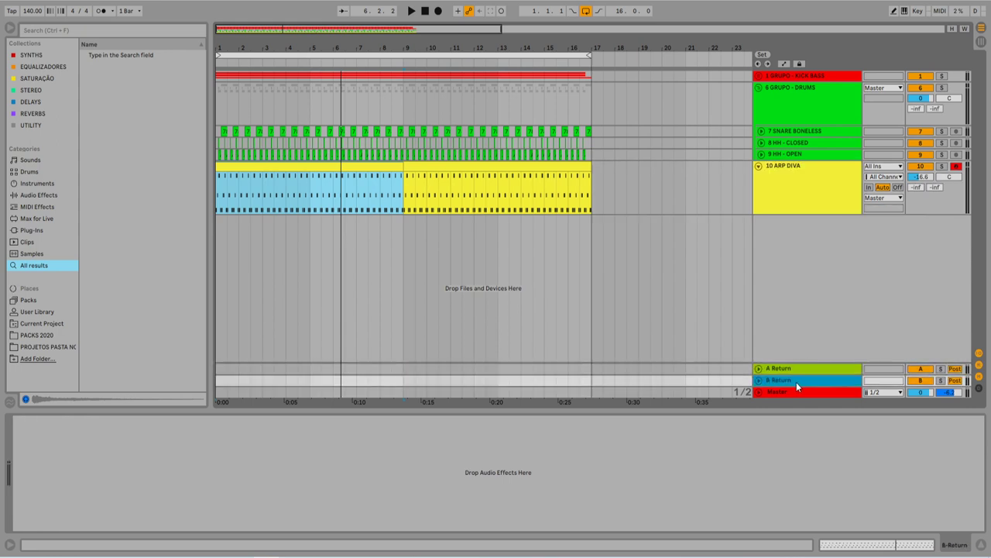
{"action": "left_click", "coordinate": [759, 381]}
{"action": "left_click", "coordinate": [780, 323]}
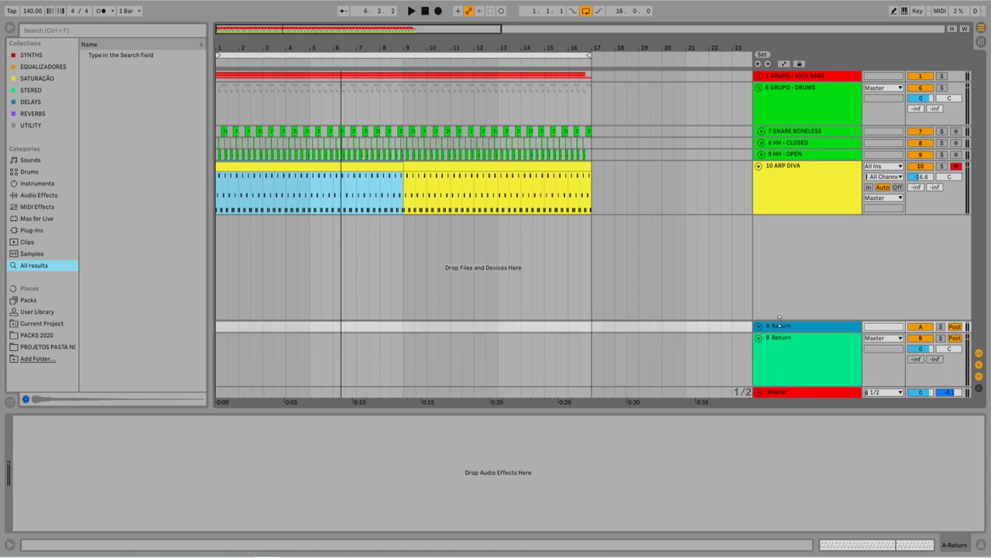
{"action": "left_click", "coordinate": [761, 326]}
{"action": "left_click", "coordinate": [802, 341]}
{"action": "left_click", "coordinate": [809, 324]}
{"action": "left_click", "coordinate": [827, 197]}
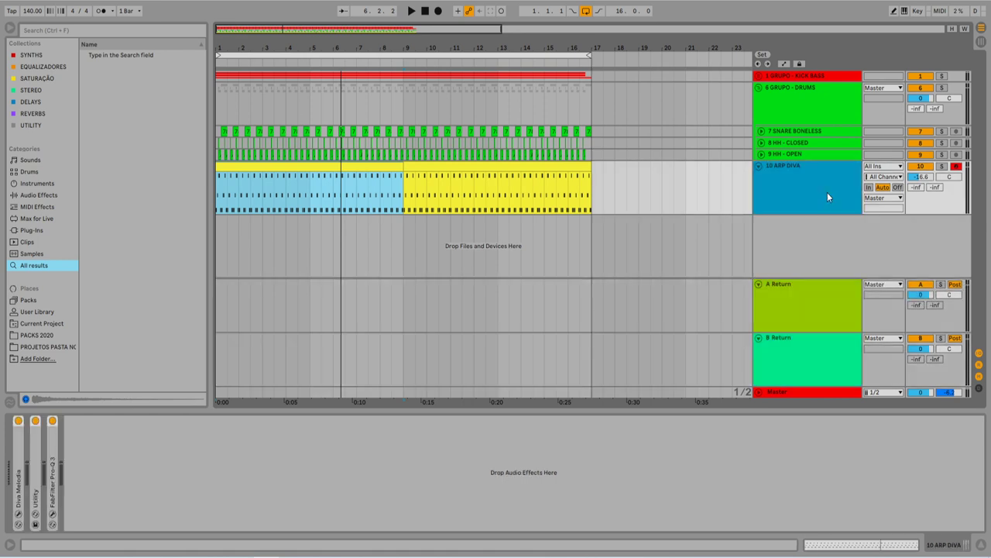
{"action": "left_click", "coordinate": [806, 324]}
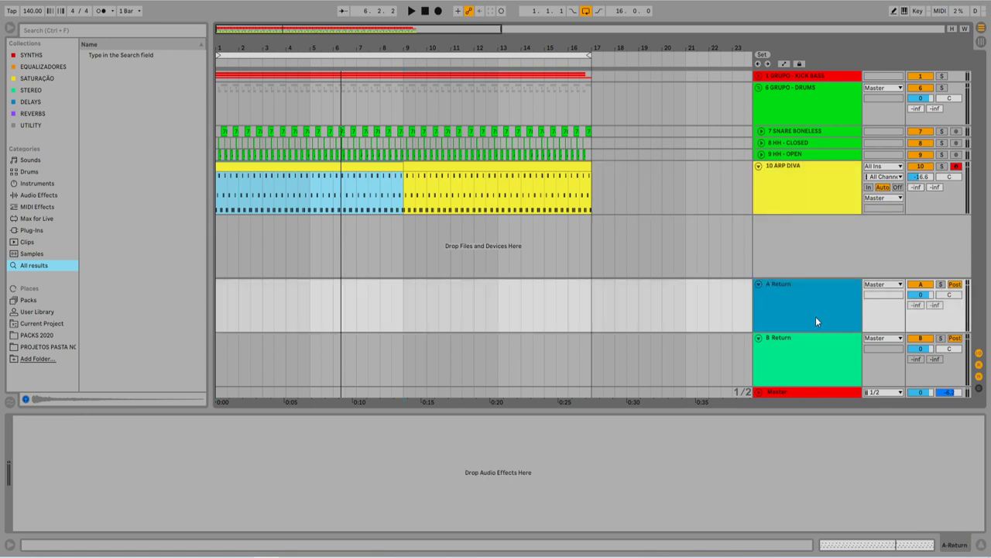
Step: Check the A and B sends of 10 ARP DIVA and fold both return tracks
{"action": "left_click", "coordinate": [921, 187]}
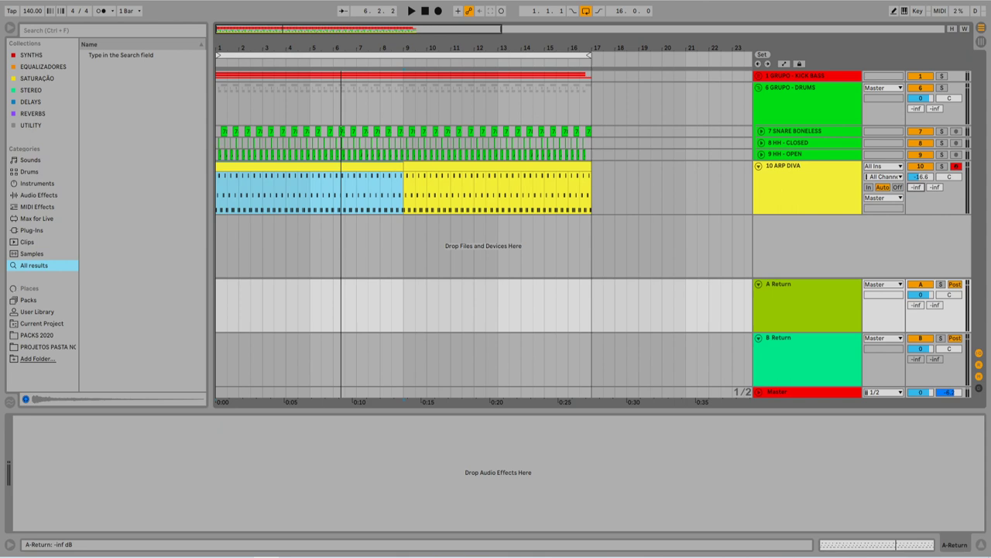
{"action": "left_click", "coordinate": [759, 285]}
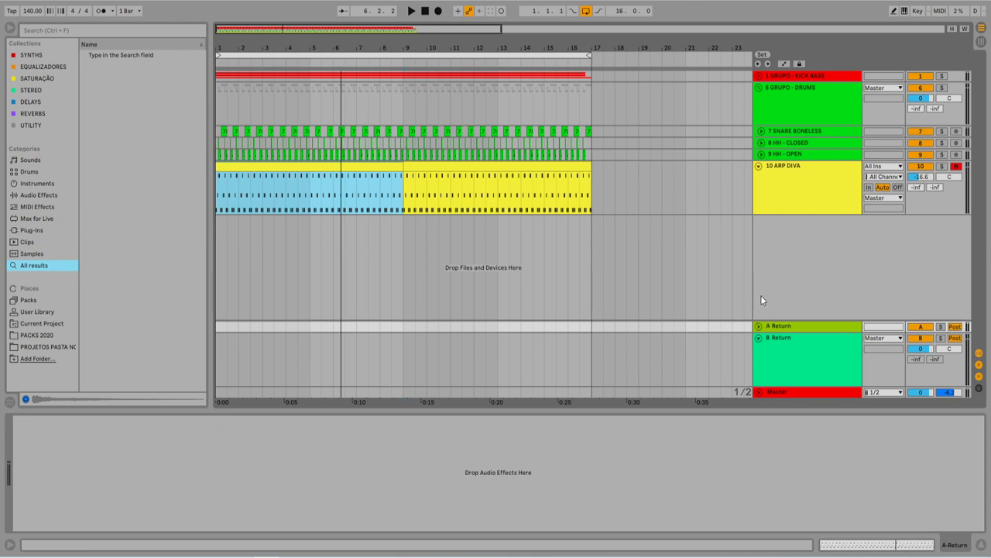
{"action": "left_click", "coordinate": [759, 338]}
{"action": "left_click", "coordinate": [783, 370]}
{"action": "key", "text": "Delete"}
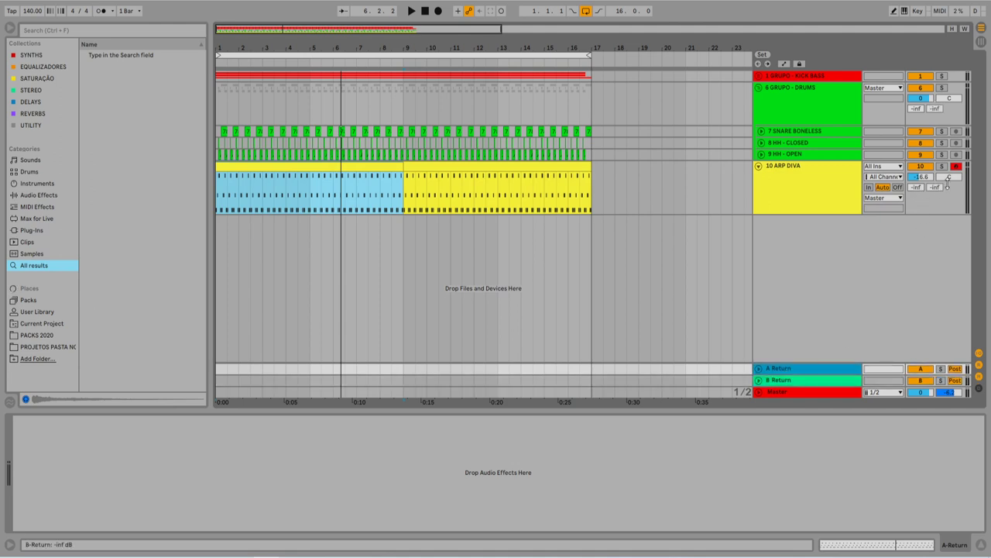
Step: Switch to Session View and examine the A and B send knobs of the 10 ARP DIVA track
{"action": "key", "text": "Tab"}
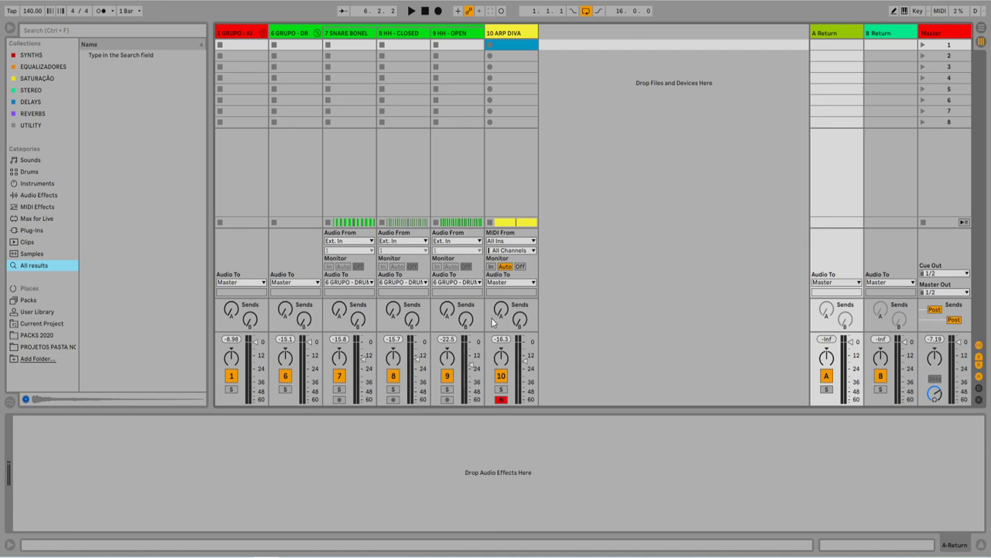
{"action": "mouse_move", "coordinate": [504, 311]}
{"action": "left_mouse_down"}
{"action": "mouse_move", "coordinate": [504, 291]}
{"action": "mouse_move", "coordinate": [504, 312]}
{"action": "left_mouse_up"}
{"action": "left_click", "coordinate": [520, 318]}
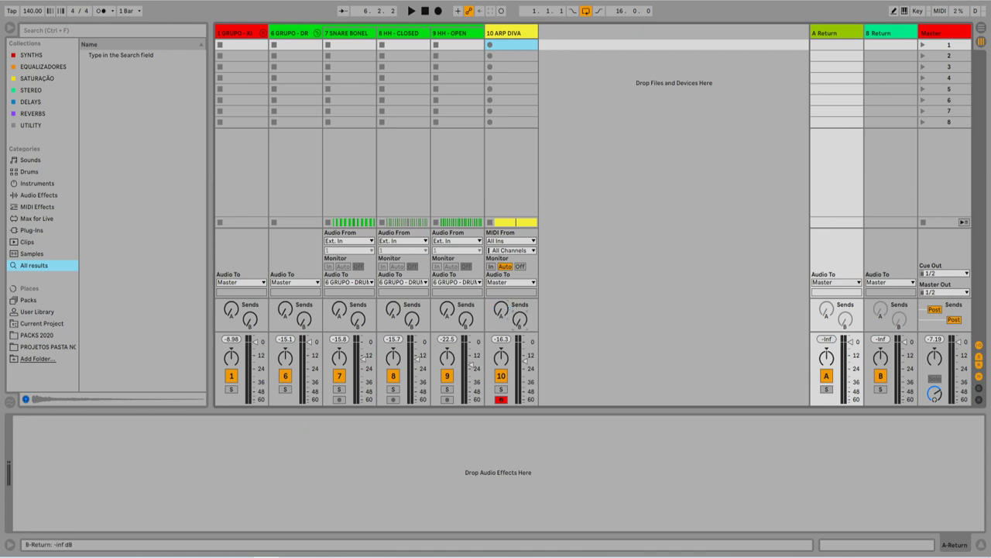
{"action": "key", "text": "Tab"}
{"action": "key", "text": "Tab"}
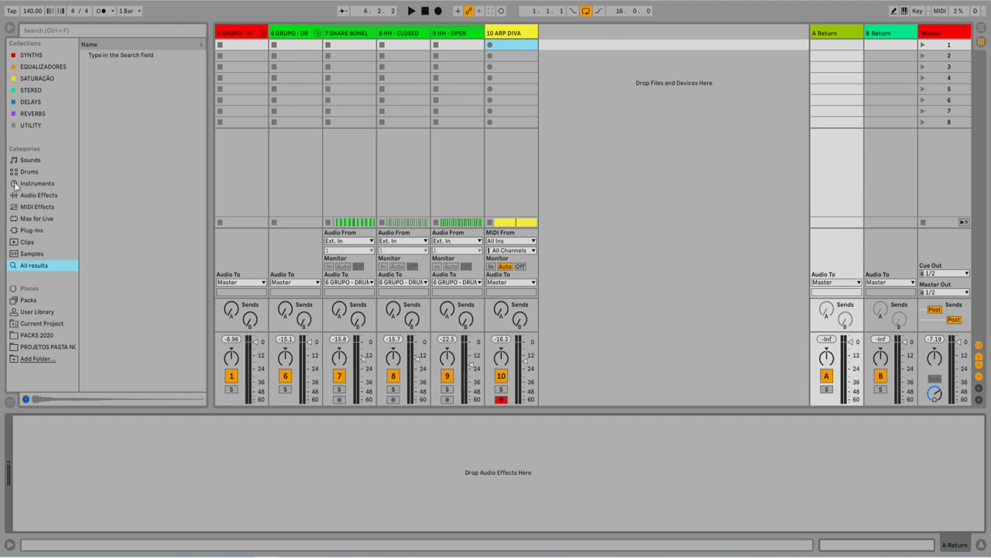
Step: Load the ColourCopy delay from the DELAYS collection onto the A return track
{"action": "left_click", "coordinate": [32, 101]}
{"action": "left_click_drag", "start_coordinate": [108, 56], "coordinate": [829, 32]}
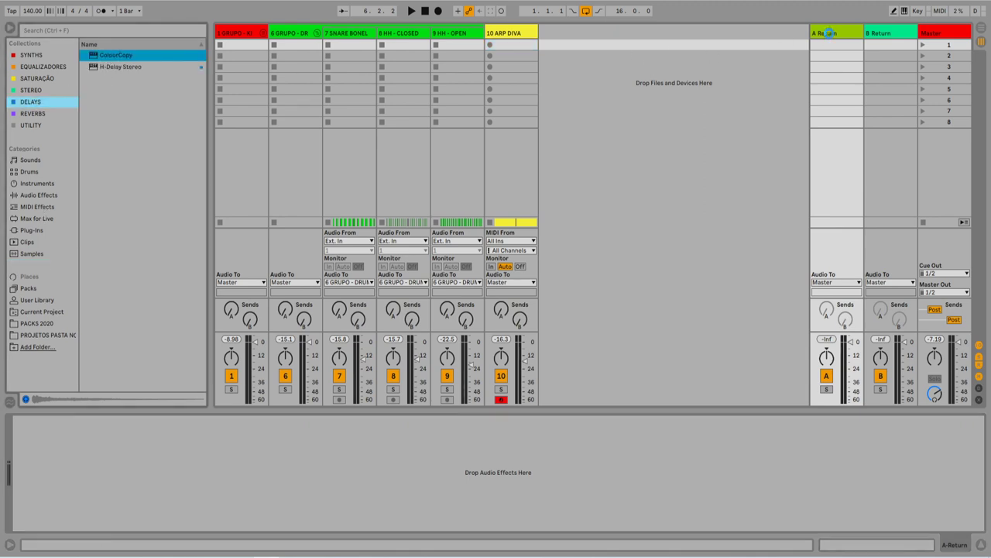
{"action": "left_click", "coordinate": [838, 36]}
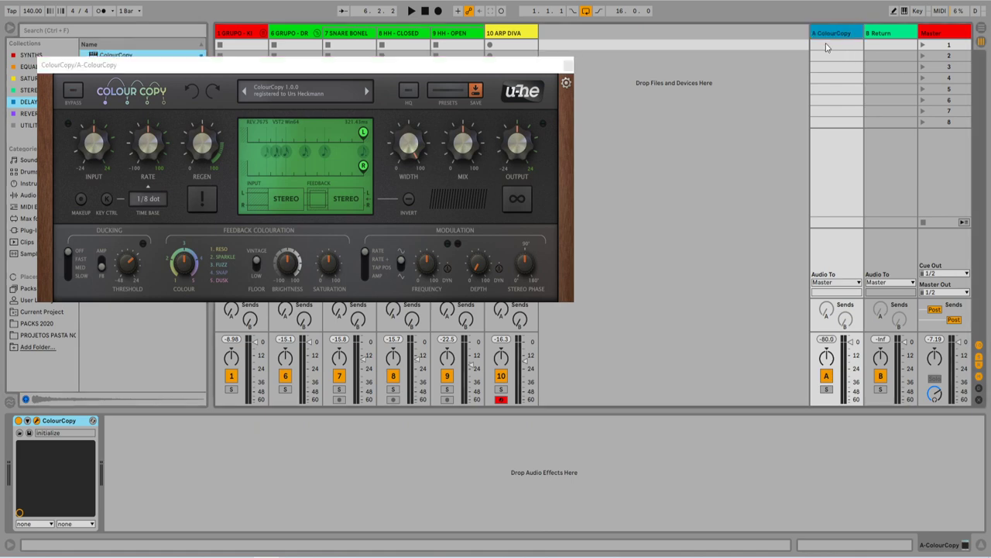
Step: Adjust the Mix, Regen and Brightness controls in ColourCopy and close the plug-in window
{"action": "left_click_drag", "start_coordinate": [477, 151], "coordinate": [478, 109]}
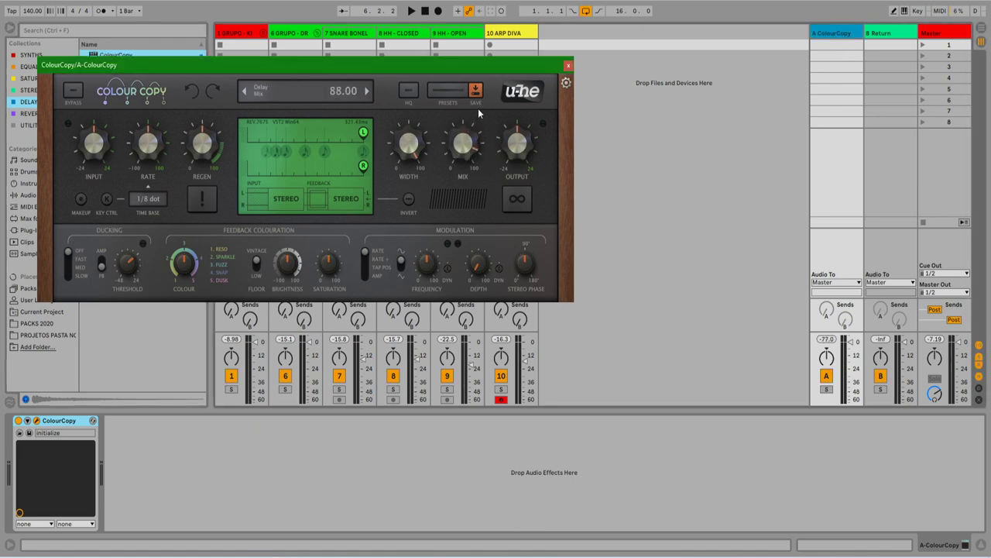
{"action": "mouse_move", "coordinate": [197, 155]}
{"action": "left_mouse_down"}
{"action": "mouse_move", "coordinate": [202, 131]}
{"action": "mouse_move", "coordinate": [201, 145]}
{"action": "left_mouse_up"}
{"action": "left_click_drag", "start_coordinate": [204, 137], "coordinate": [202, 139]}
{"action": "left_click_drag", "start_coordinate": [293, 265], "coordinate": [271, 256]}
{"action": "left_click_drag", "start_coordinate": [282, 205], "coordinate": [289, 271]}
{"action": "left_click_drag", "start_coordinate": [471, 151], "coordinate": [473, 146]}
{"action": "left_click", "coordinate": [569, 66]}
Step: Return to Arrangement View and raise the 10 ARP DIVA track's send A to 0 dB
{"action": "key", "text": "Tab"}
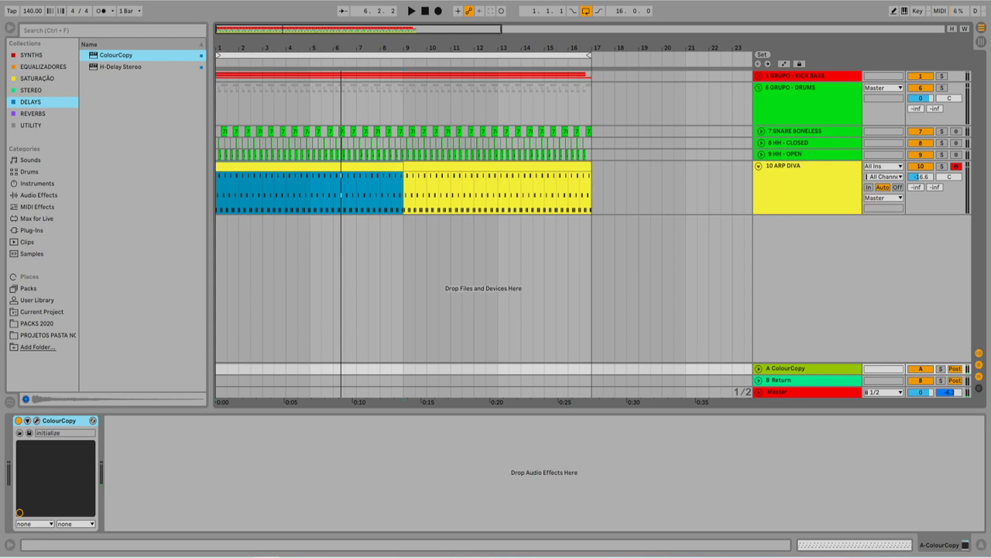
{"action": "left_click", "coordinate": [916, 188]}
{"action": "mouse_move", "coordinate": [917, 187]}
{"action": "left_mouse_down"}
{"action": "mouse_move", "coordinate": [917, 140]}
{"action": "mouse_move", "coordinate": [916, 184]}
{"action": "left_mouse_up"}
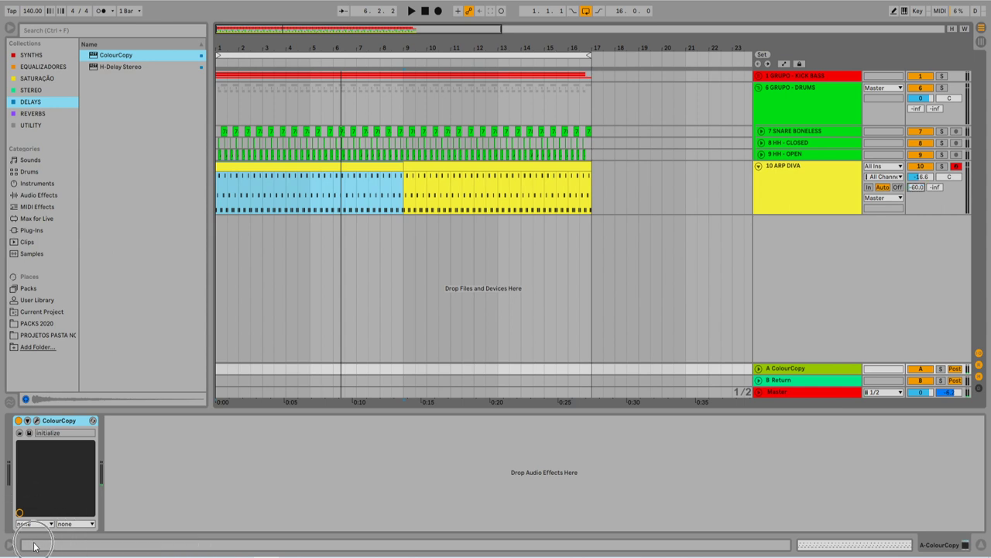
{"action": "left_click_drag", "start_coordinate": [917, 187], "coordinate": [916, 147]}
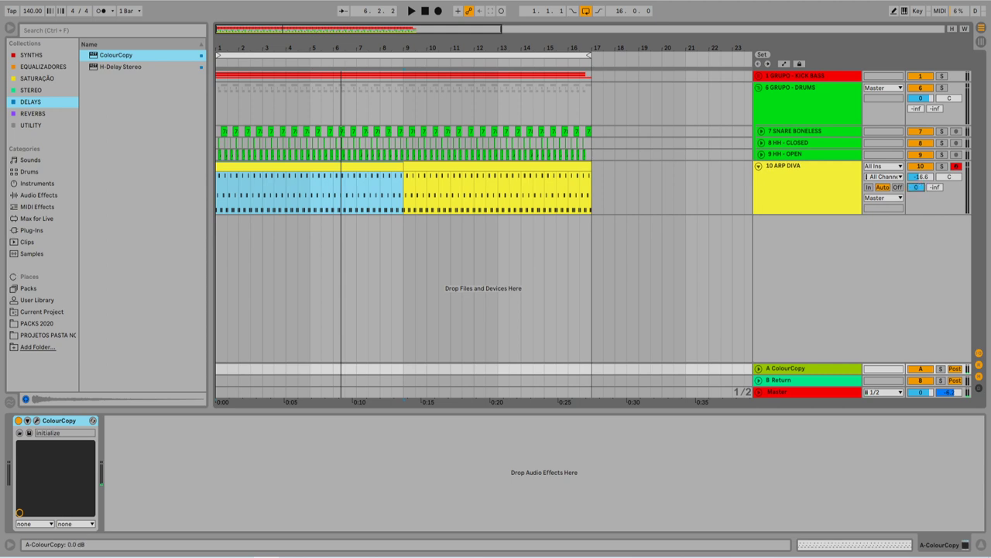
Step: Compare the device chains of 10 ARP DIVA and the A ColourCopy return, and select the second ARP DIVA clip
{"action": "left_click", "coordinate": [801, 186]}
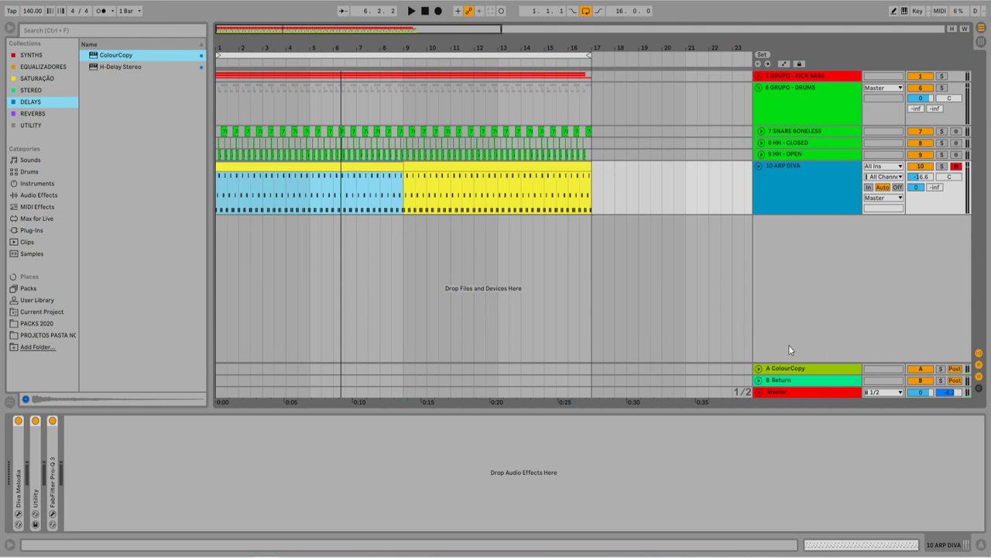
{"action": "left_click", "coordinate": [793, 370]}
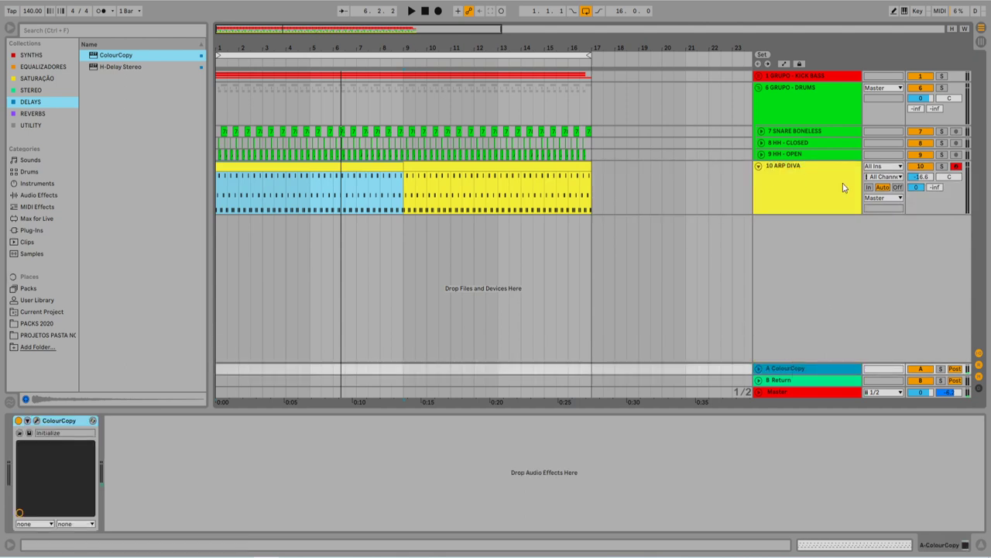
{"action": "left_click", "coordinate": [819, 184]}
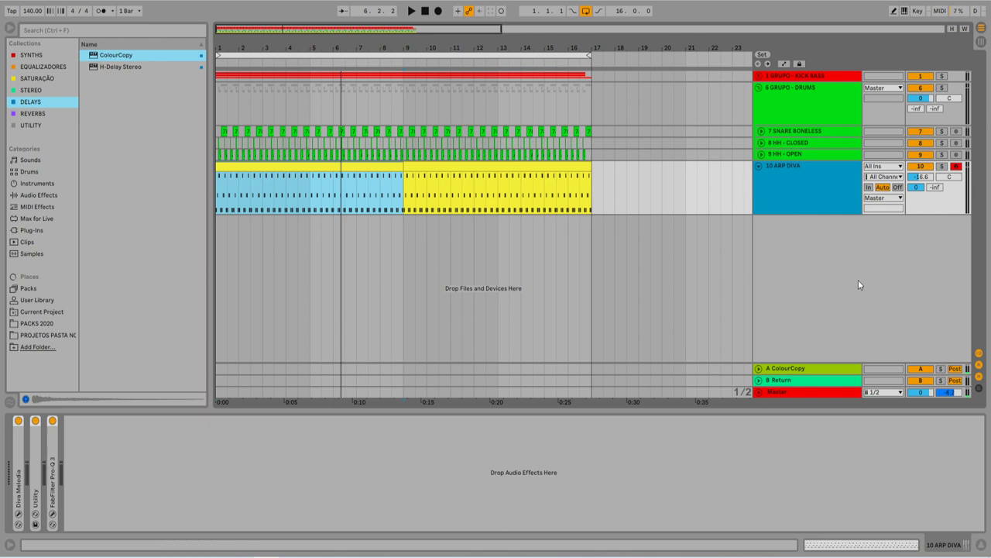
{"action": "left_click", "coordinate": [795, 370]}
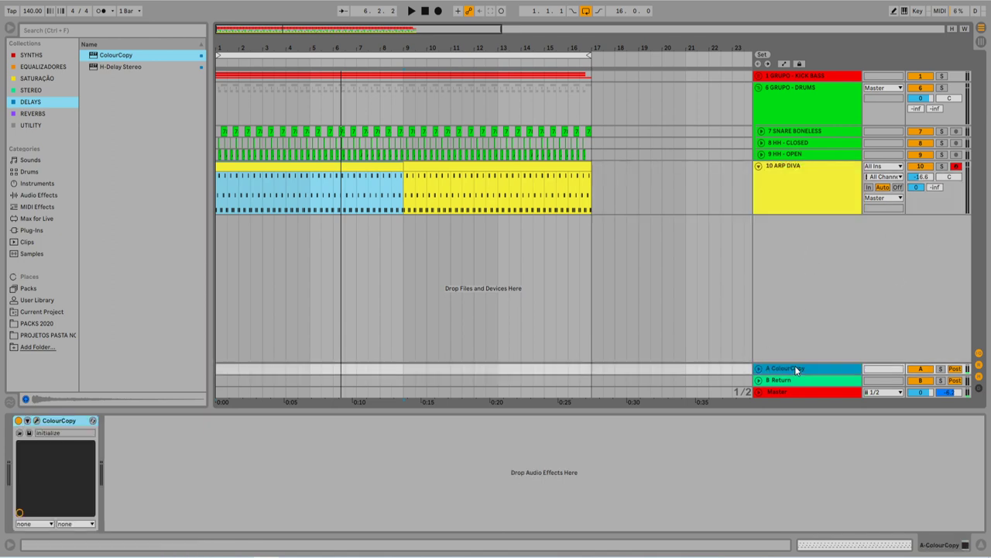
{"action": "left_click", "coordinate": [823, 181]}
{"action": "left_click", "coordinate": [372, 166]}
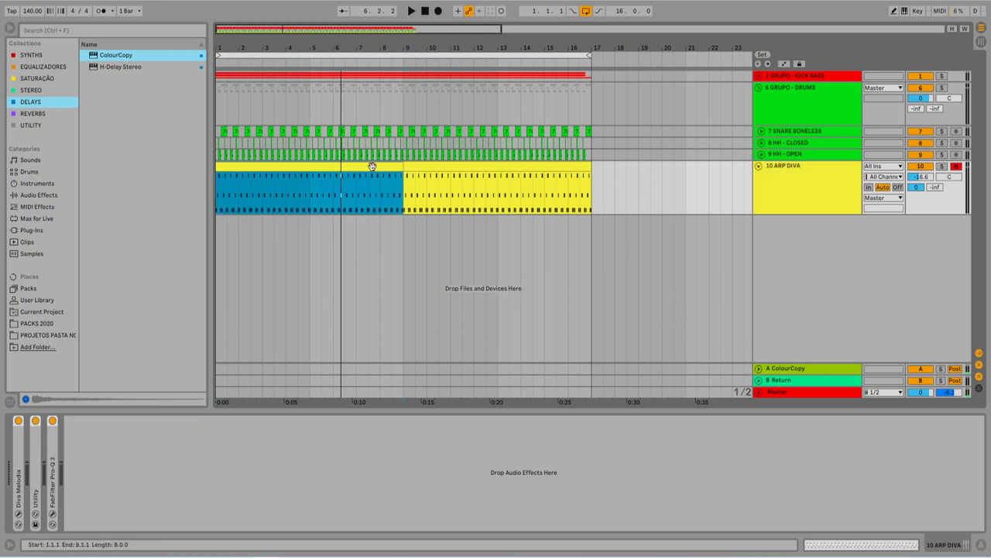
{"action": "left_click", "coordinate": [508, 167]}
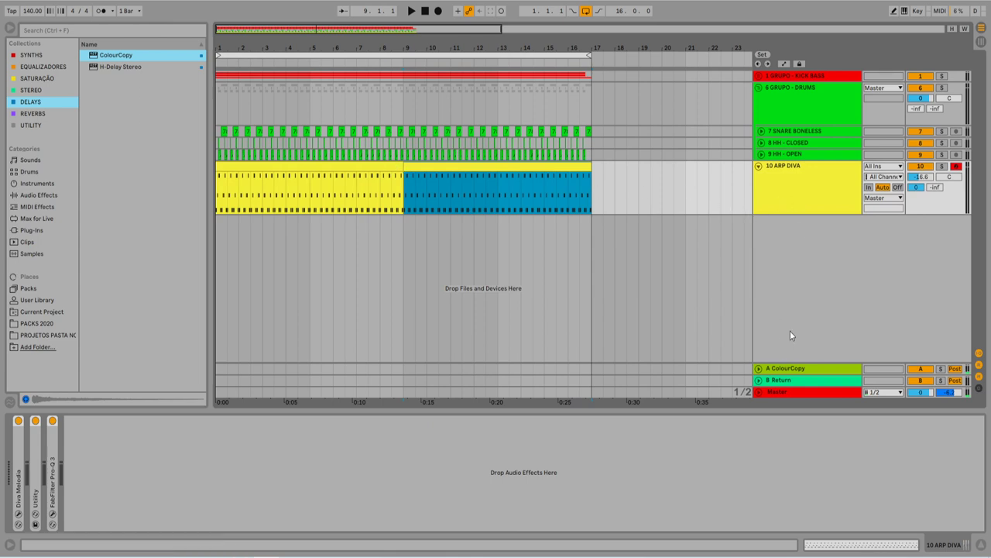
Step: Adjust Mix and set Regen to 67.50 in the A return's ColourCopy, and close the plug-in window
{"action": "double_click", "coordinate": [812, 194]}
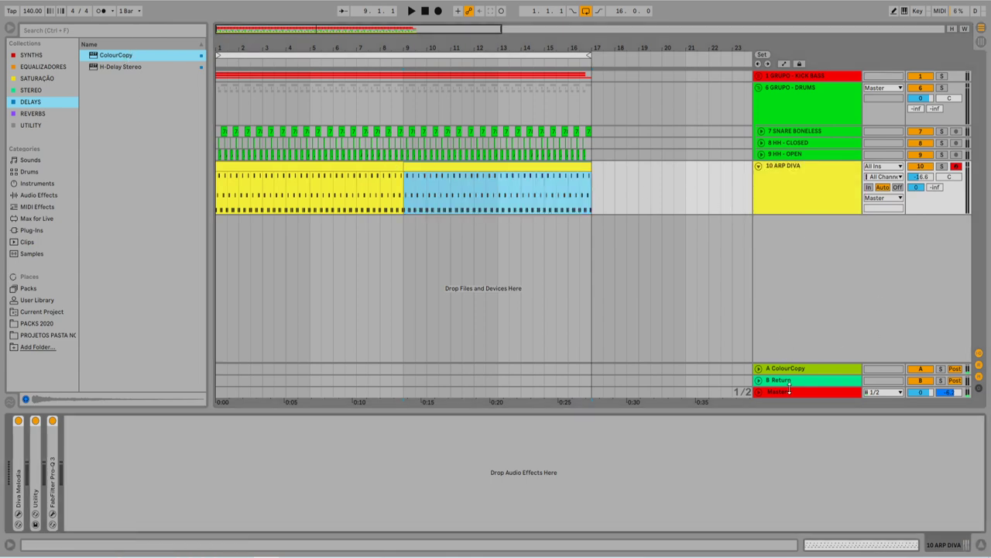
{"action": "left_click", "coordinate": [800, 367]}
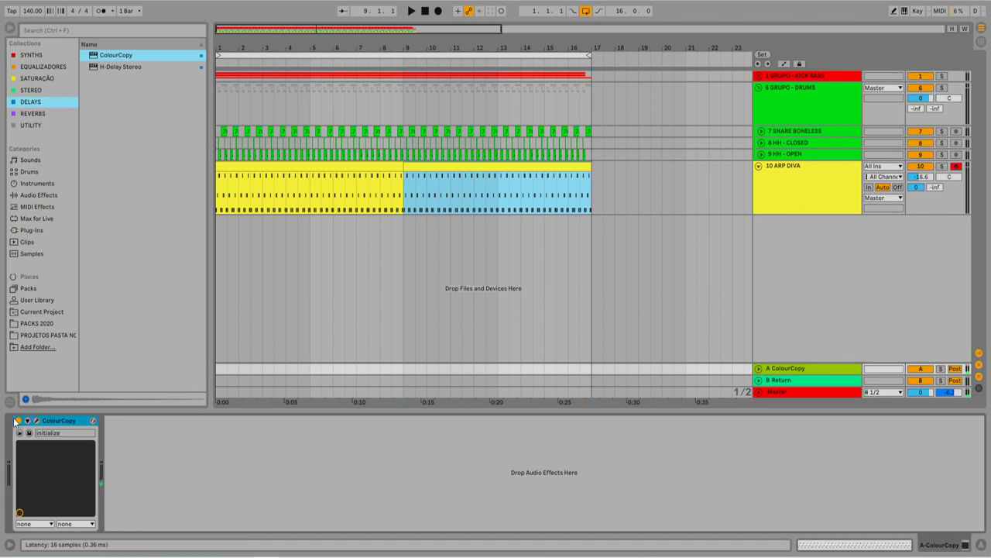
{"action": "left_click", "coordinate": [38, 421]}
{"action": "left_click_drag", "start_coordinate": [457, 152], "coordinate": [451, 162]}
{"action": "mouse_move", "coordinate": [193, 150]}
{"action": "left_mouse_down"}
{"action": "mouse_move", "coordinate": [186, 166]}
{"action": "mouse_move", "coordinate": [202, 147]}
{"action": "left_mouse_up"}
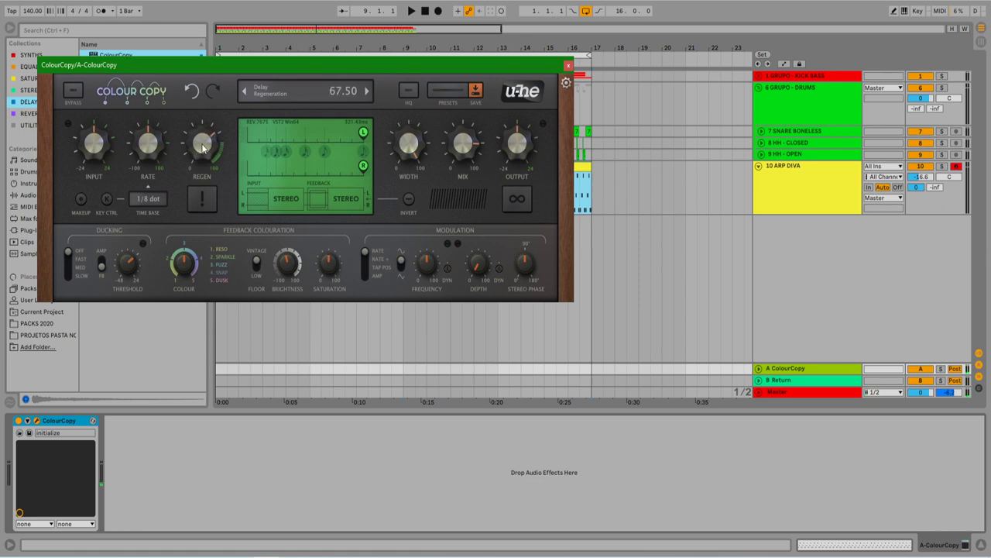
{"action": "left_click", "coordinate": [569, 67]}
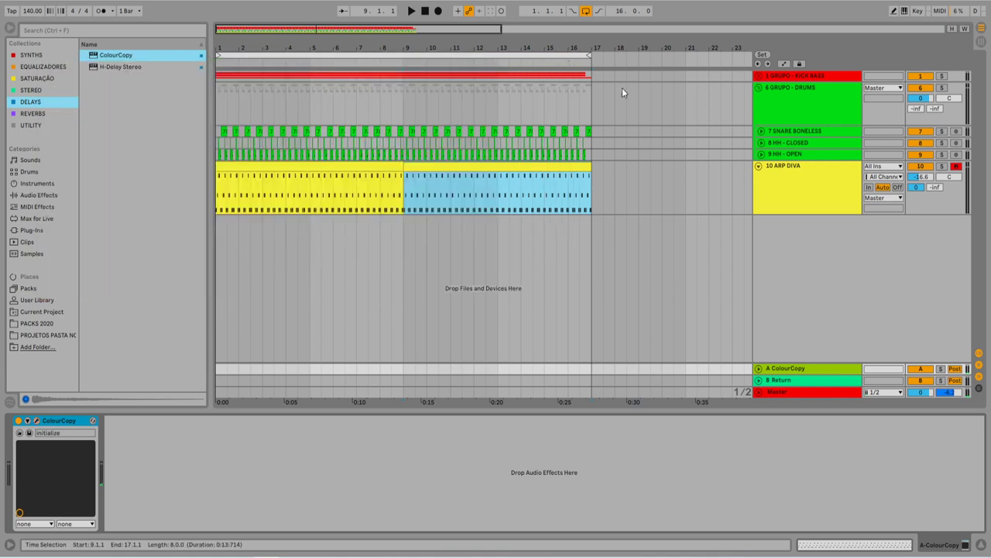
Step: Insert the ColourCopy delay directly on the 10 ARP DIVA track and close its plug-in window
{"action": "left_click", "coordinate": [817, 203]}
{"action": "left_click_drag", "start_coordinate": [116, 56], "coordinate": [770, 181]}
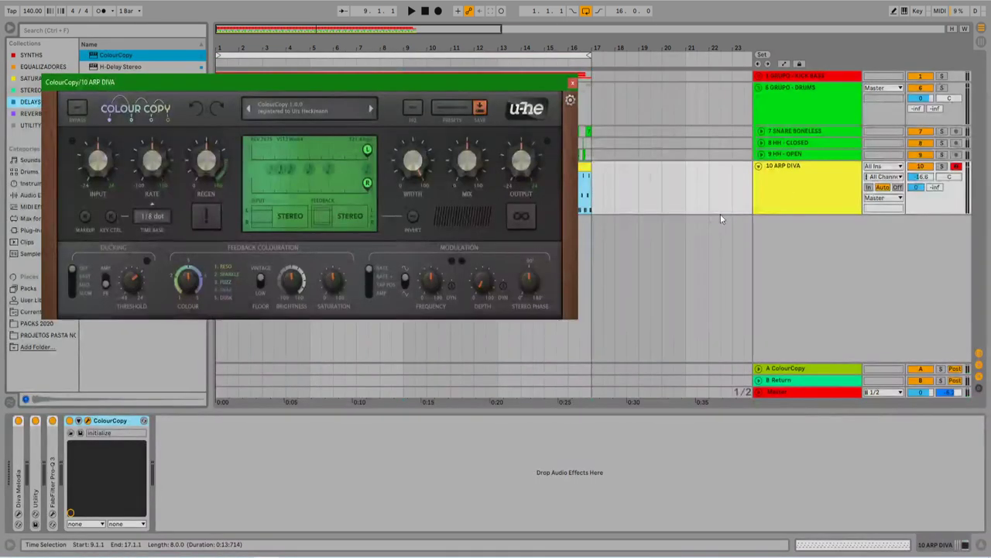
{"action": "left_click_drag", "start_coordinate": [495, 79], "coordinate": [486, 320]}
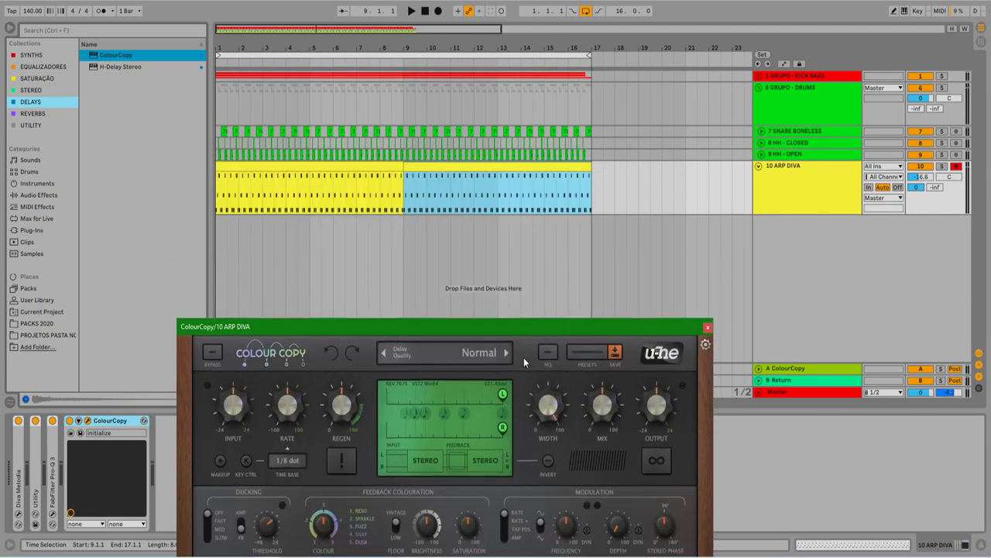
{"action": "left_click_drag", "start_coordinate": [565, 324], "coordinate": [607, 224]}
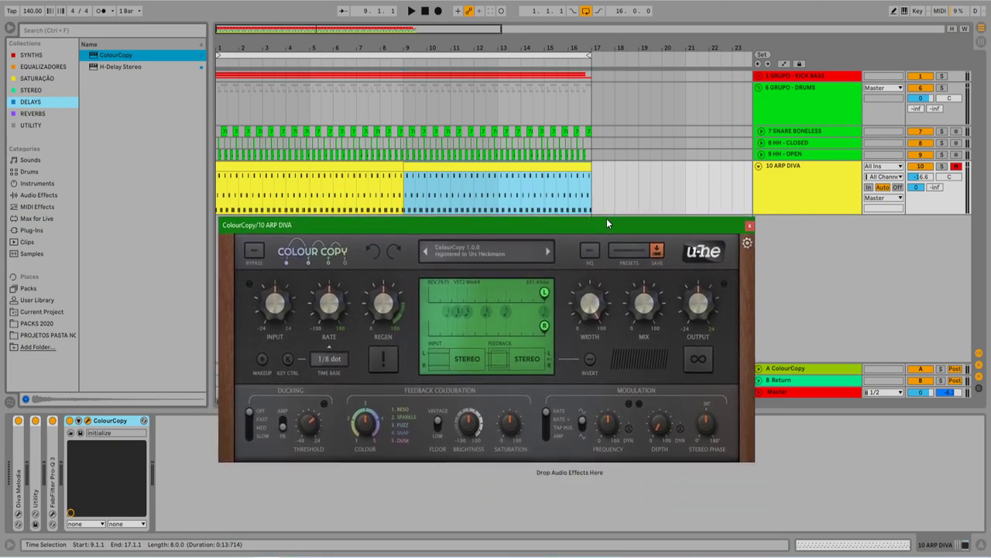
{"action": "left_click", "coordinate": [749, 226]}
{"action": "left_click", "coordinate": [792, 197]}
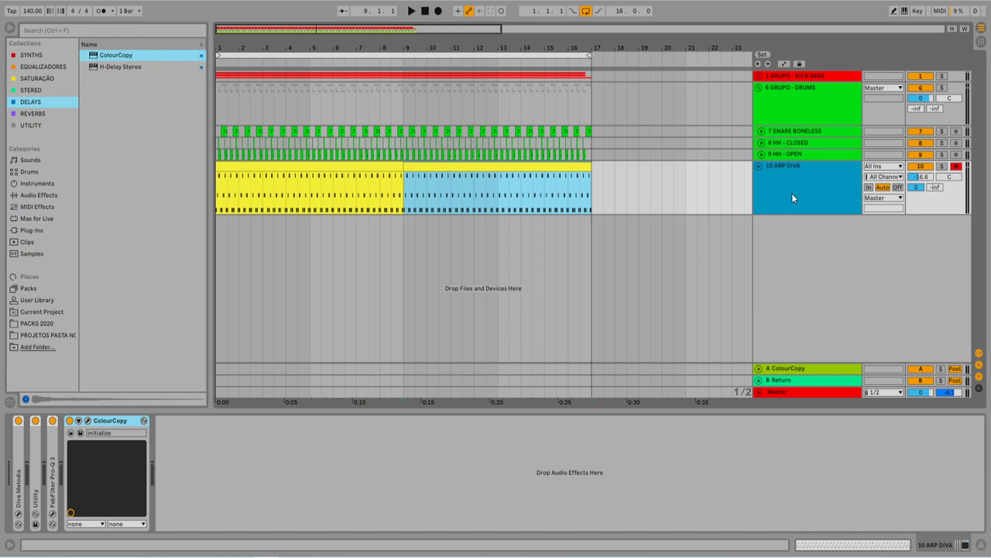
Step: Select both ARP DIVA clips and duplicate the 10 ARP DIVA track
{"action": "left_click", "coordinate": [792, 371]}
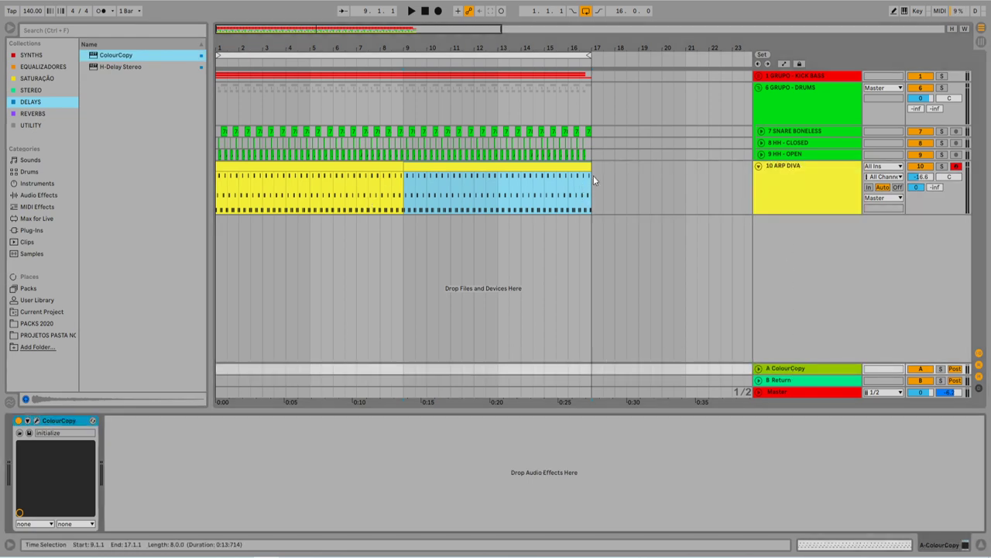
{"action": "left_click_drag", "start_coordinate": [594, 174], "coordinate": [170, 168]}
{"action": "left_click", "coordinate": [847, 165]}
{"action": "left_click", "coordinate": [846, 165]}
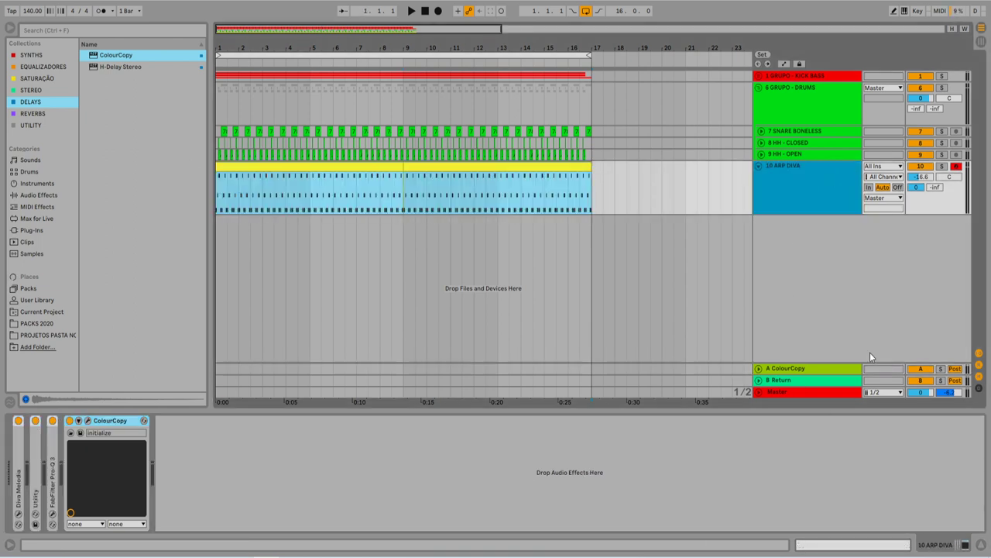
{"action": "key", "text": "ctrl+d"}
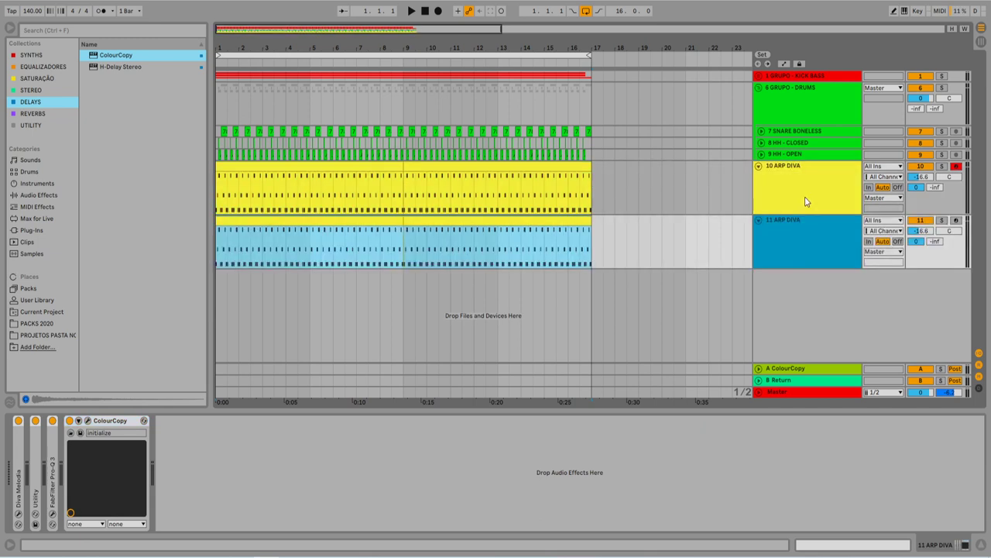
{"action": "left_click", "coordinate": [801, 178]}
{"action": "left_click", "coordinate": [801, 242]}
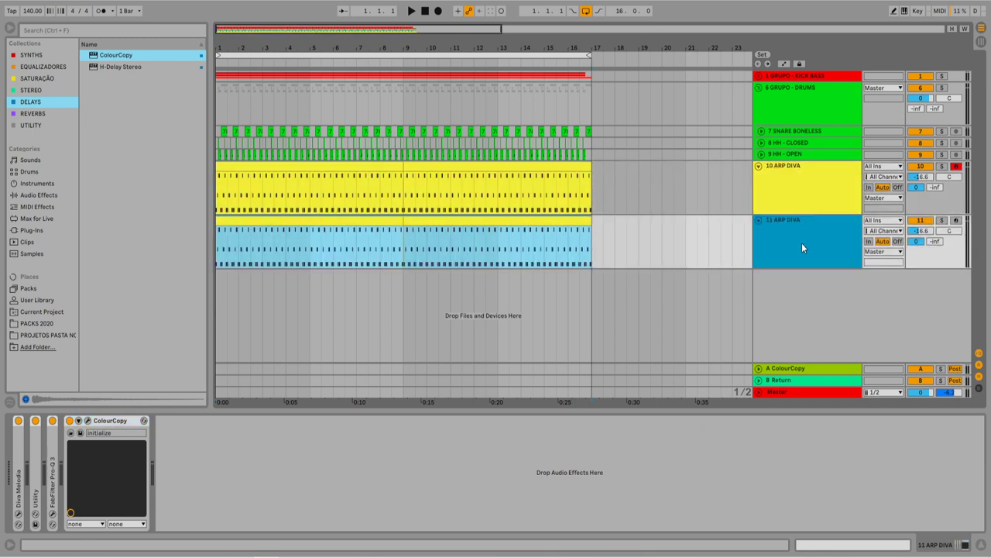
Step: Move ColourCopy from the A return onto the 11 ARP DIVA track, and undo the move
{"action": "left_click", "coordinate": [797, 369]}
{"action": "left_click_drag", "start_coordinate": [48, 420], "coordinate": [793, 250]}
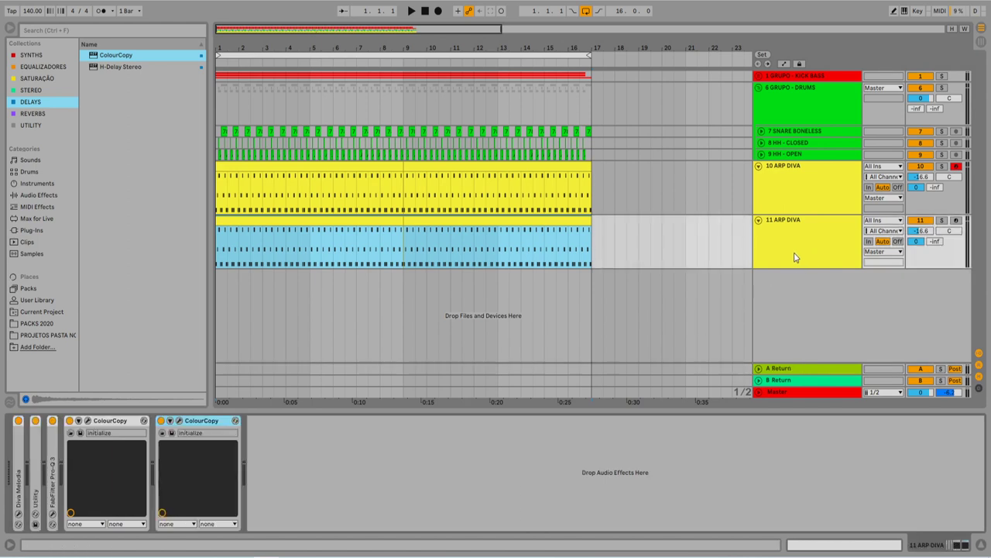
{"action": "key", "text": "ctrl+z"}
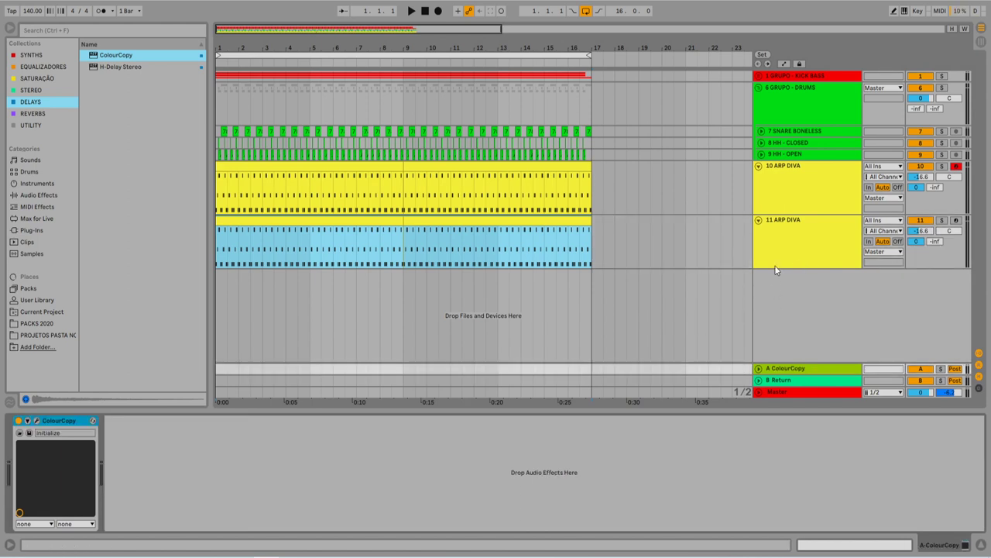
Step: Delete the duplicated 11 ARP DIVA track
{"action": "left_click", "coordinate": [810, 200]}
{"action": "left_click", "coordinate": [414, 168]}
{"action": "left_click", "coordinate": [805, 182]}
{"action": "left_click", "coordinate": [800, 256]}
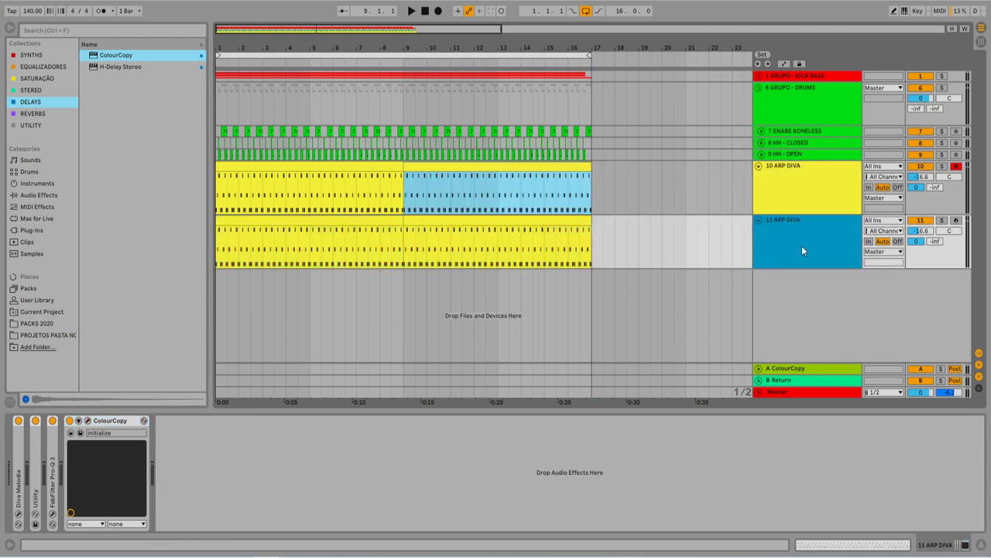
{"action": "key", "text": "Delete"}
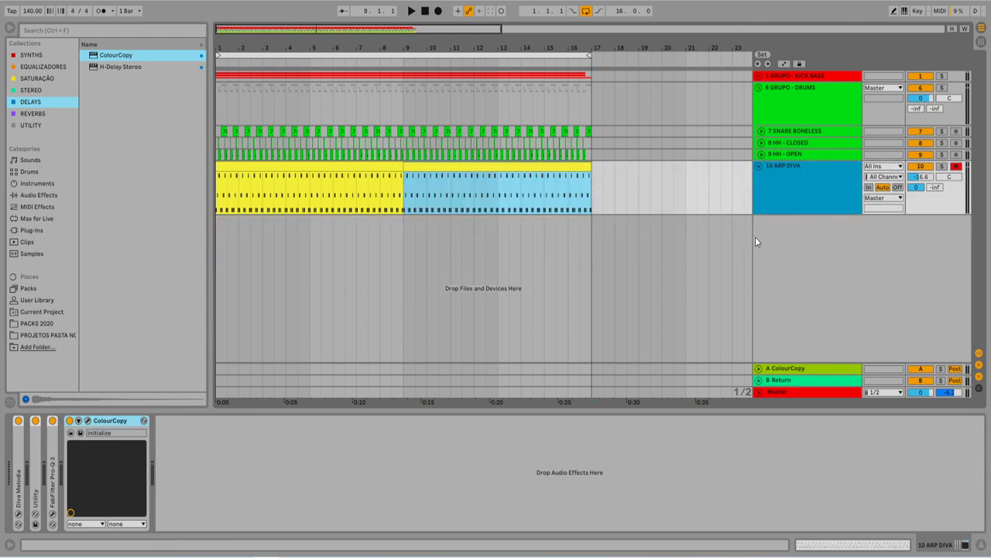
Step: Reset the 10 ARP DIVA track's send A to -inf in Arrangement View and select the first ARP DIVA clip
{"action": "key", "text": "Tab"}
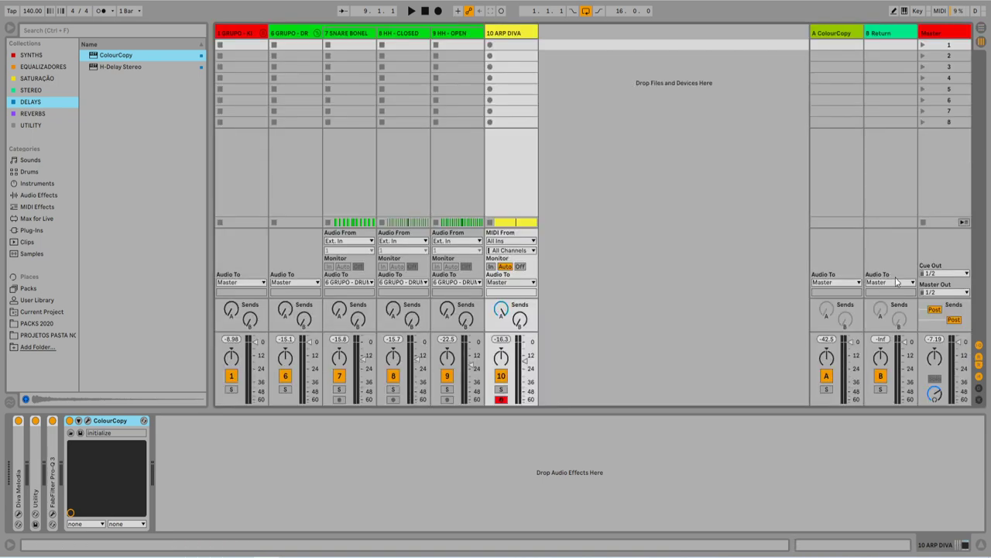
{"action": "key", "text": "Tab"}
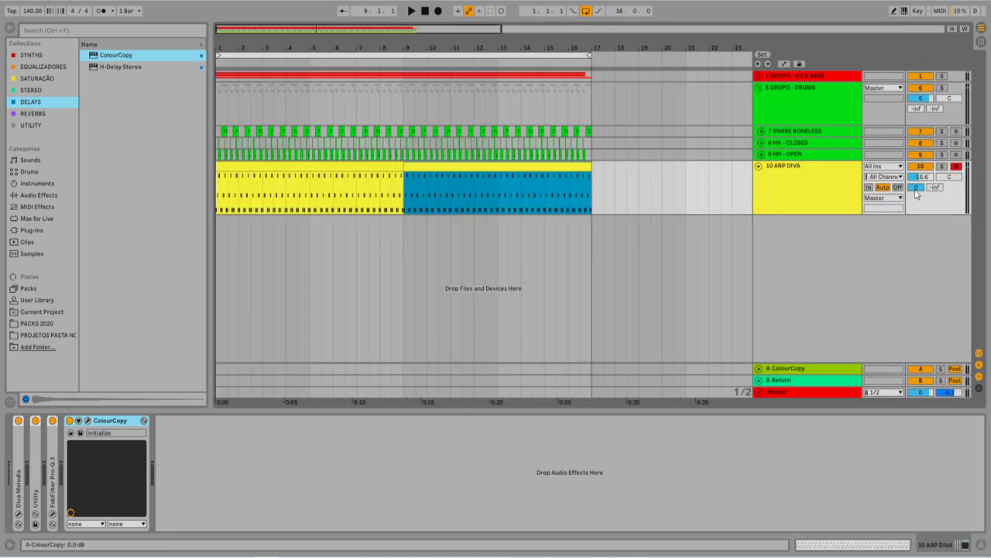
{"action": "type", "text": "0"}
{"action": "key", "text": "Return"}
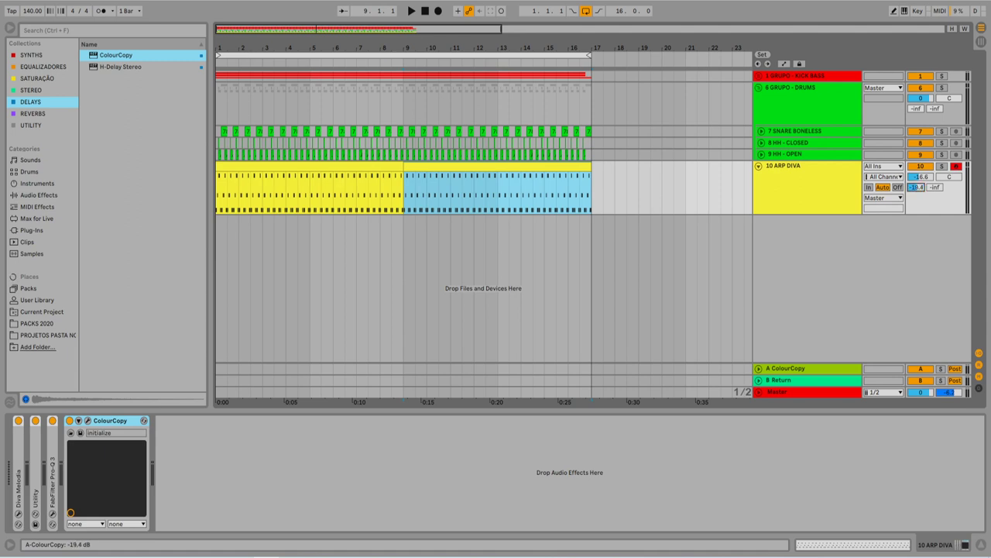
{"action": "key", "text": "Delete"}
{"action": "left_click", "coordinate": [350, 168]}
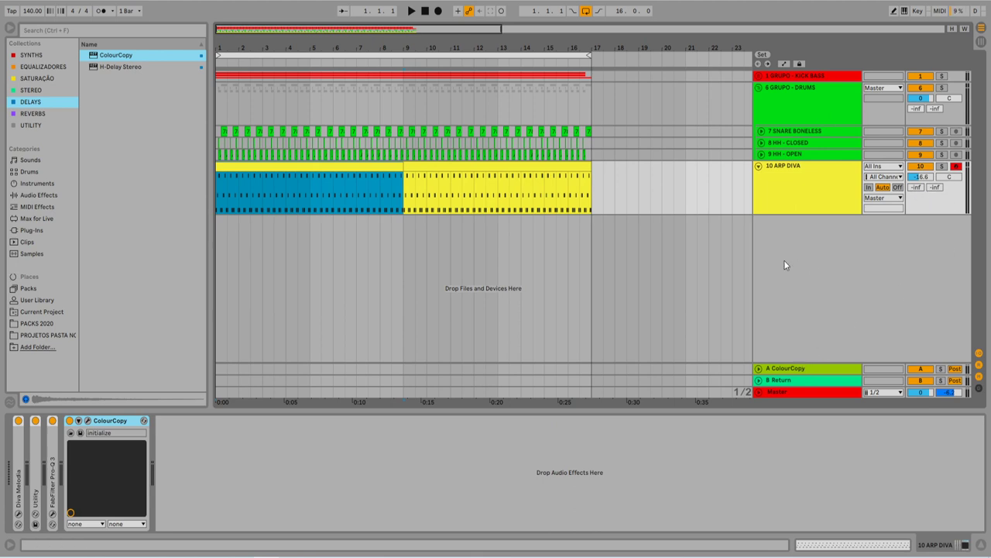
Step: Play the song briefly from the start and delete ColourCopy from the 10 ARP DIVA track
{"action": "left_click", "coordinate": [790, 189]}
{"action": "key", "text": "space"}
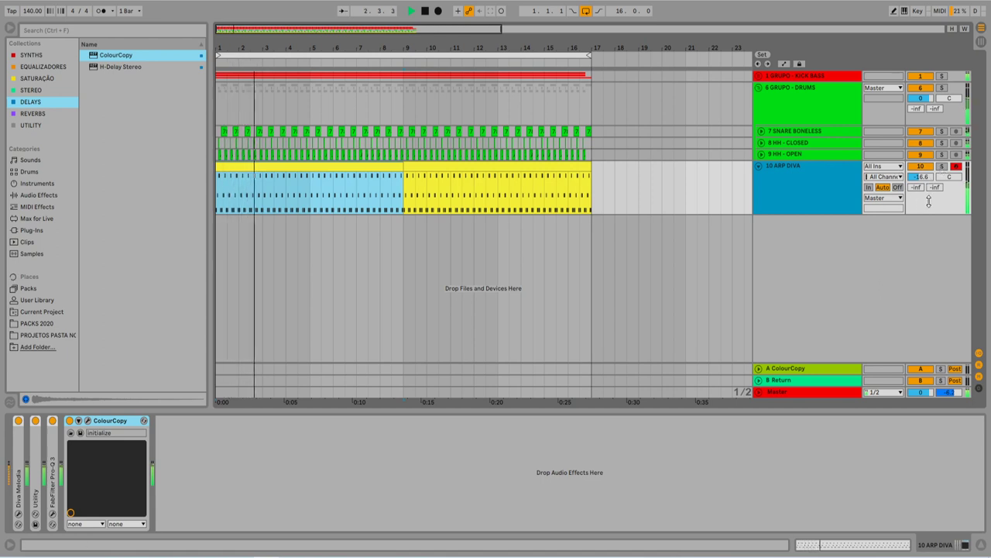
{"action": "key", "text": "space"}
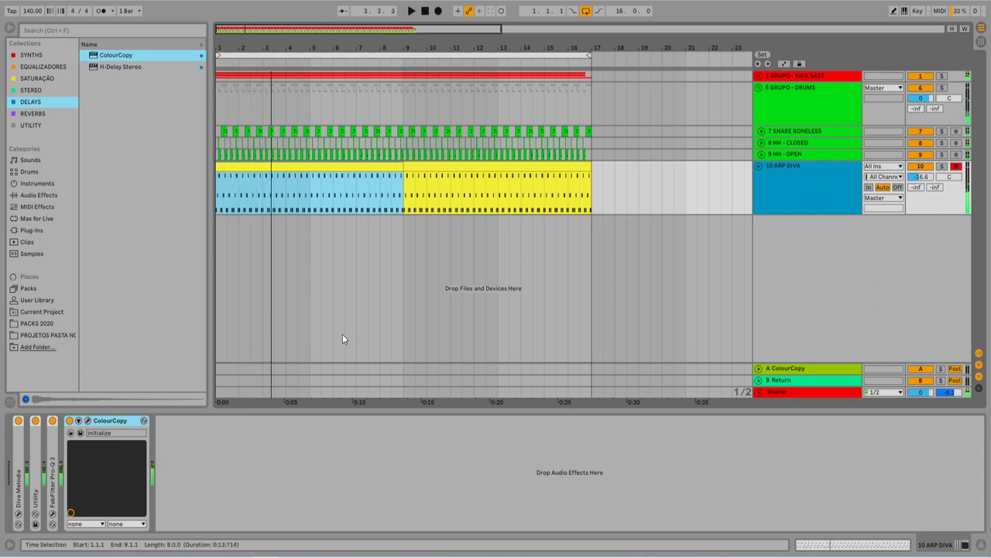
{"action": "left_click", "coordinate": [110, 421]}
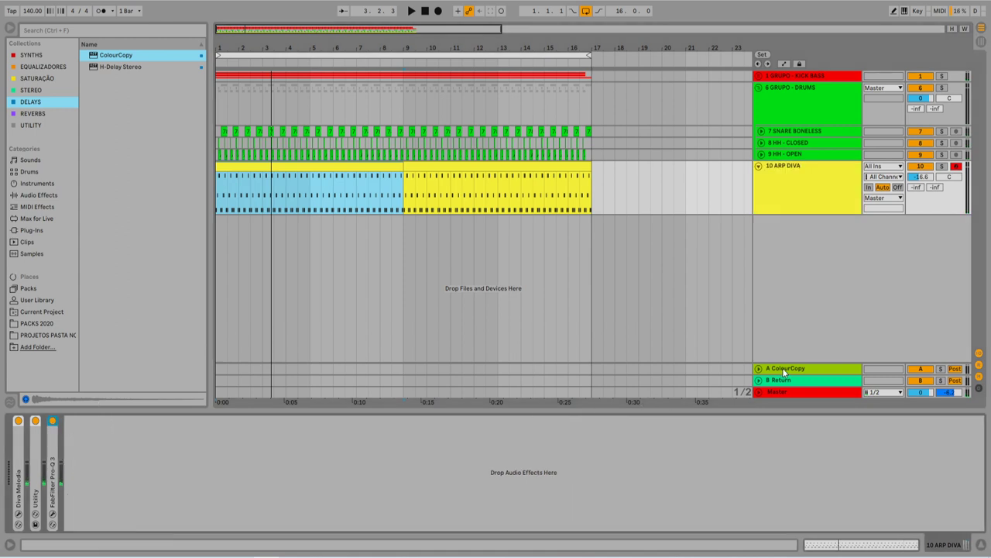
Step: Solo the 10 ARP DIVA track during playback and raise its send A to -19.0 dB
{"action": "left_click", "coordinate": [508, 368]}
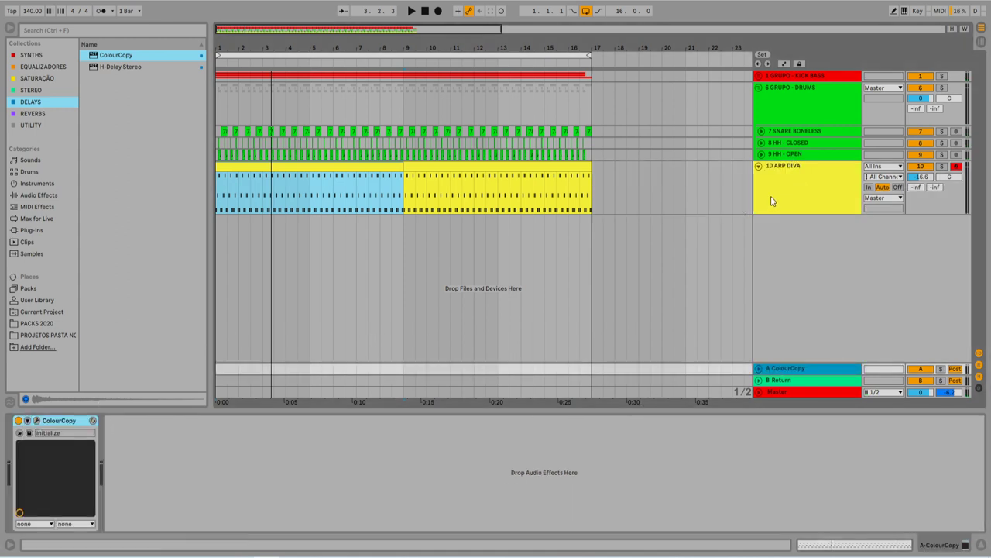
{"action": "left_click", "coordinate": [783, 169]}
{"action": "key", "text": "space"}
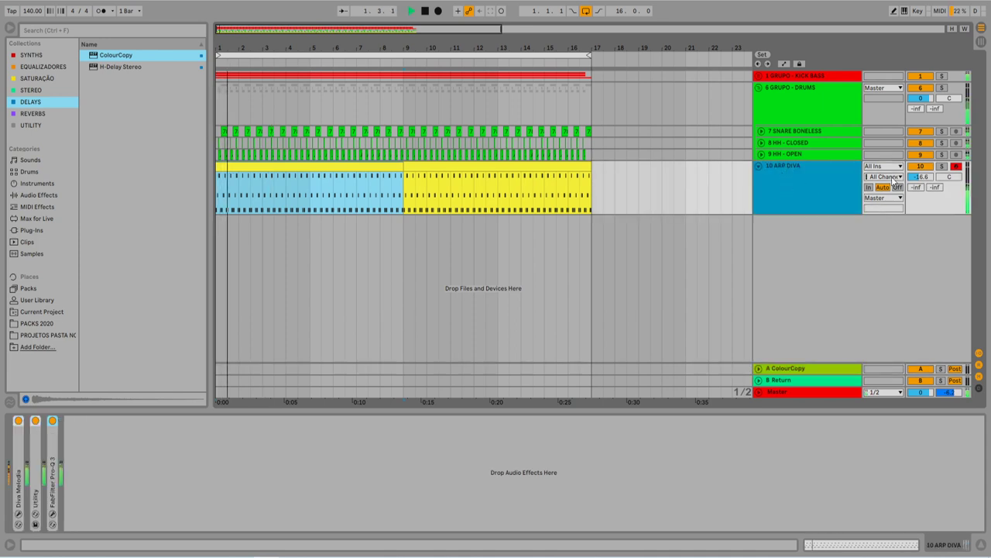
{"action": "left_click", "coordinate": [941, 165]}
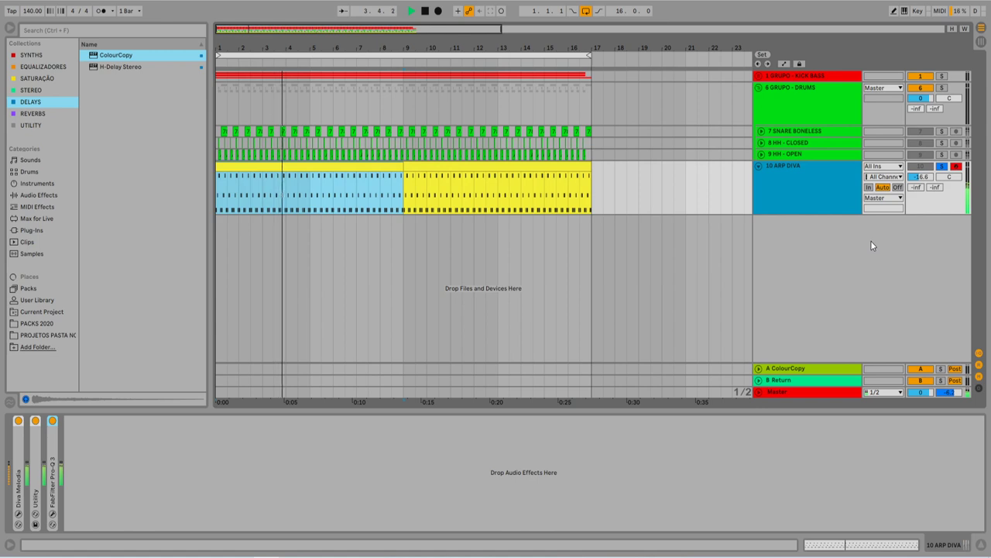
{"action": "left_click_drag", "start_coordinate": [919, 188], "coordinate": [919, 151]}
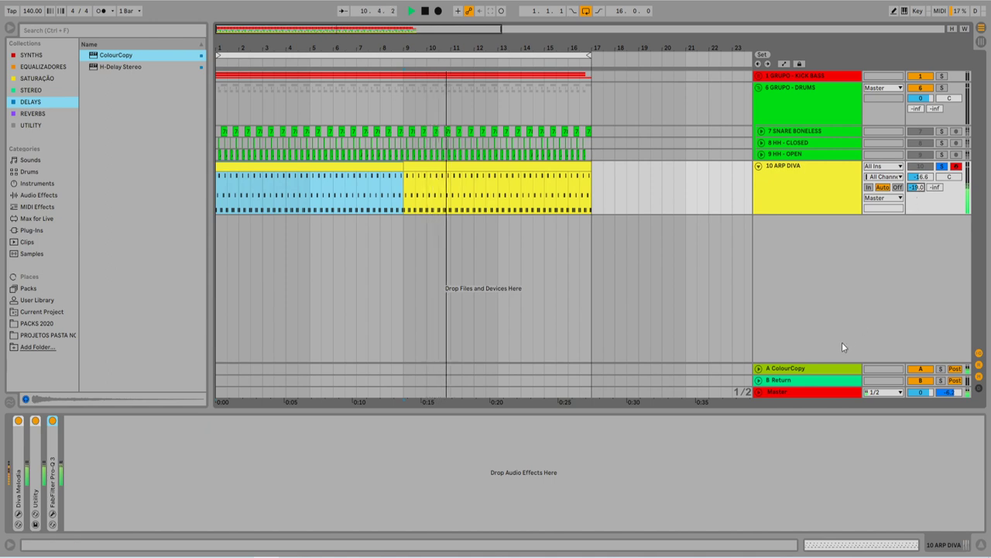
Step: Adjust Mix and set Regen to 64.50 in the A return's ColourCopy, and play the result briefly
{"action": "left_click", "coordinate": [830, 369]}
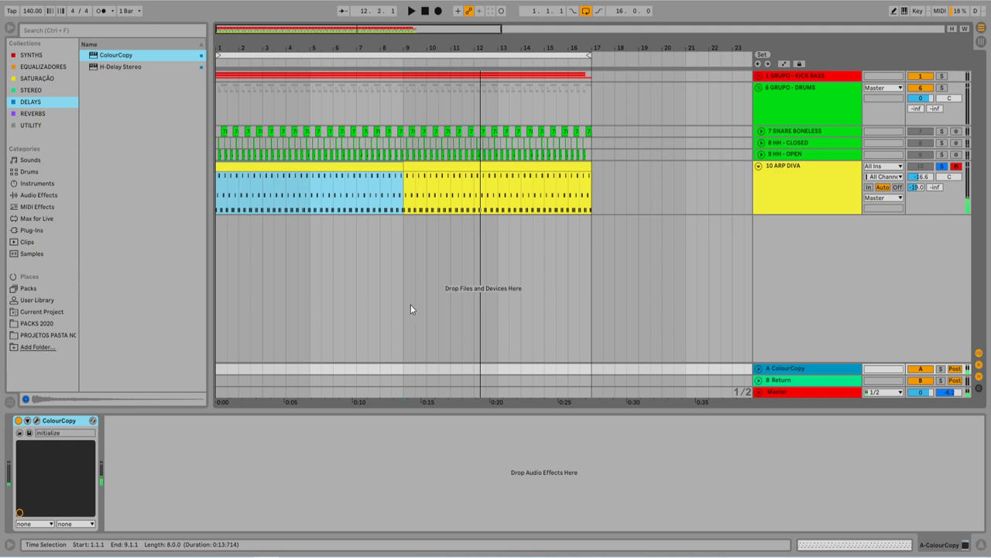
{"action": "left_click", "coordinate": [36, 420]}
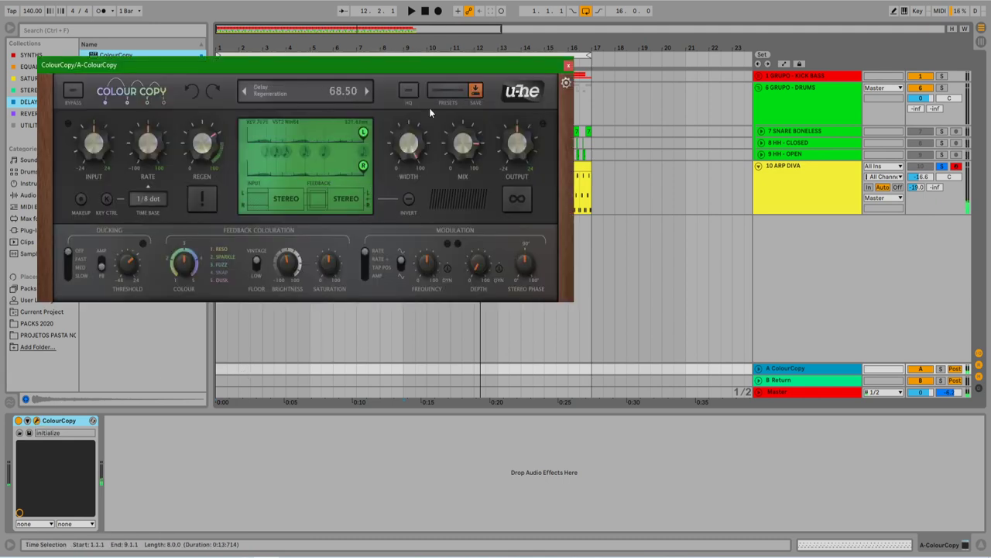
{"action": "left_click_drag", "start_coordinate": [464, 133], "coordinate": [460, 151]}
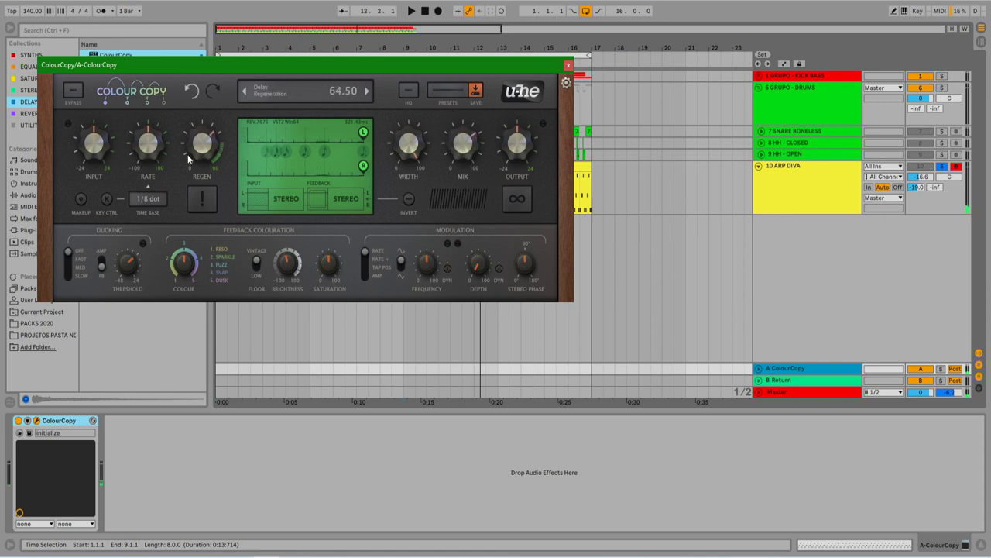
{"action": "left_click", "coordinate": [235, 454]}
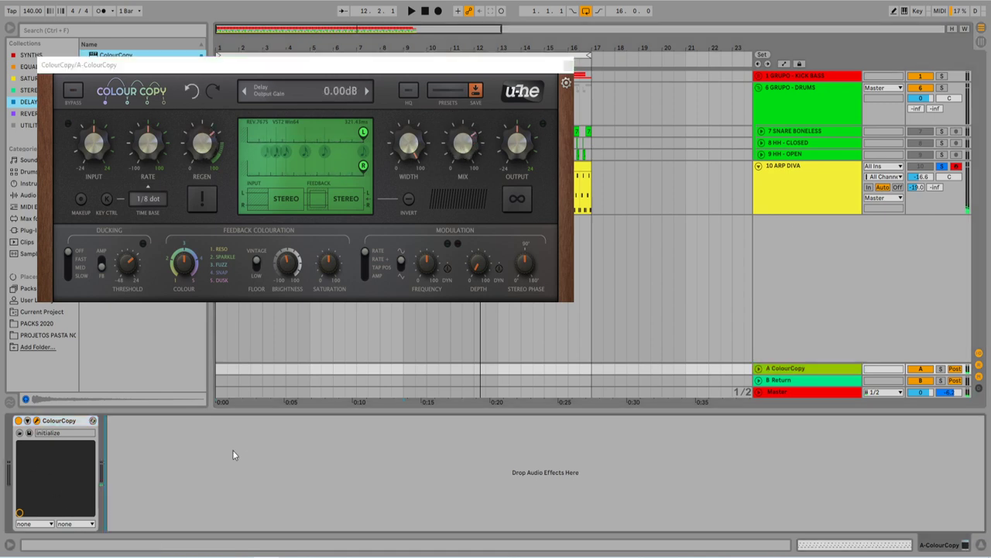
{"action": "key", "text": "space"}
{"action": "key", "text": "space"}
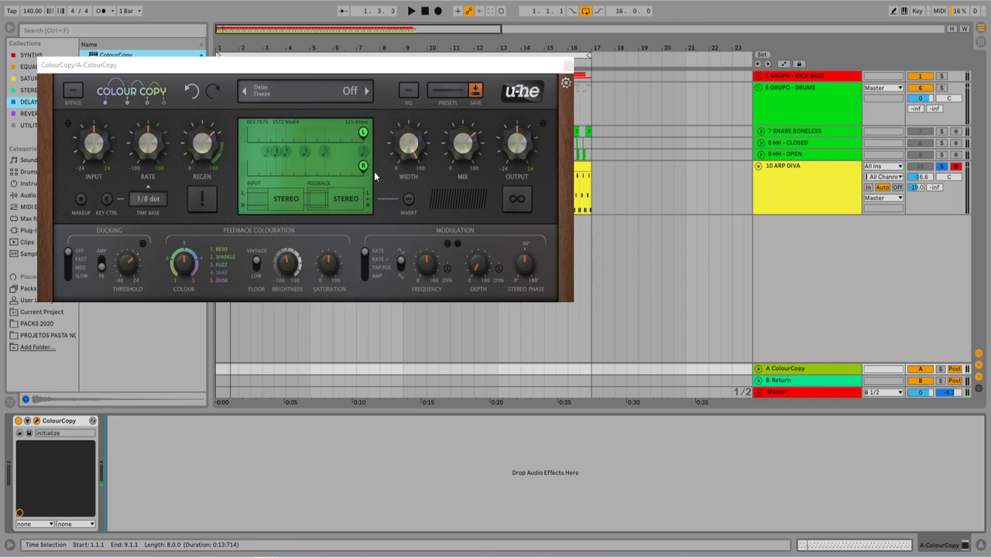
Step: Select the 10 ARP DIVA track and reposition the ColourCopy plug-in window
{"action": "left_click", "coordinate": [817, 198]}
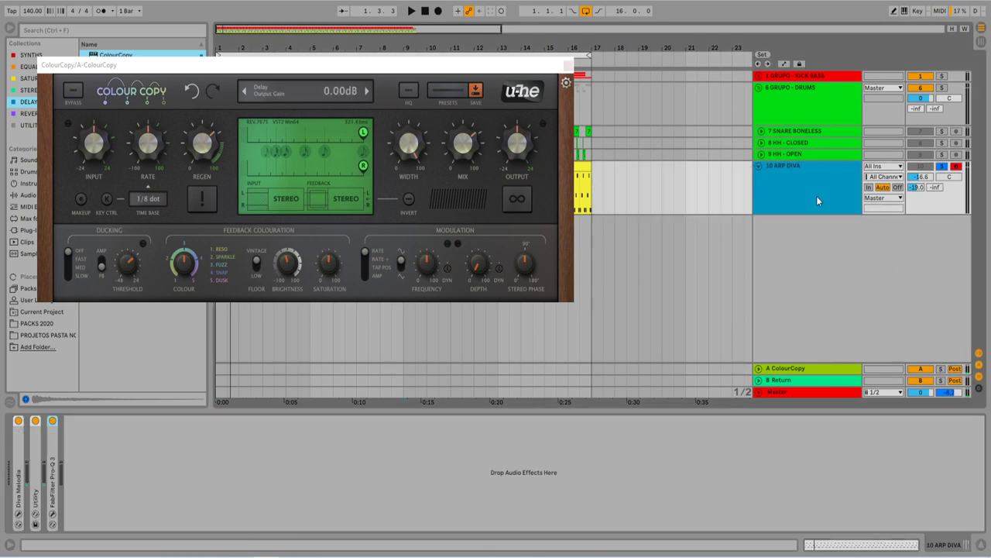
{"action": "left_click", "coordinate": [510, 67]}
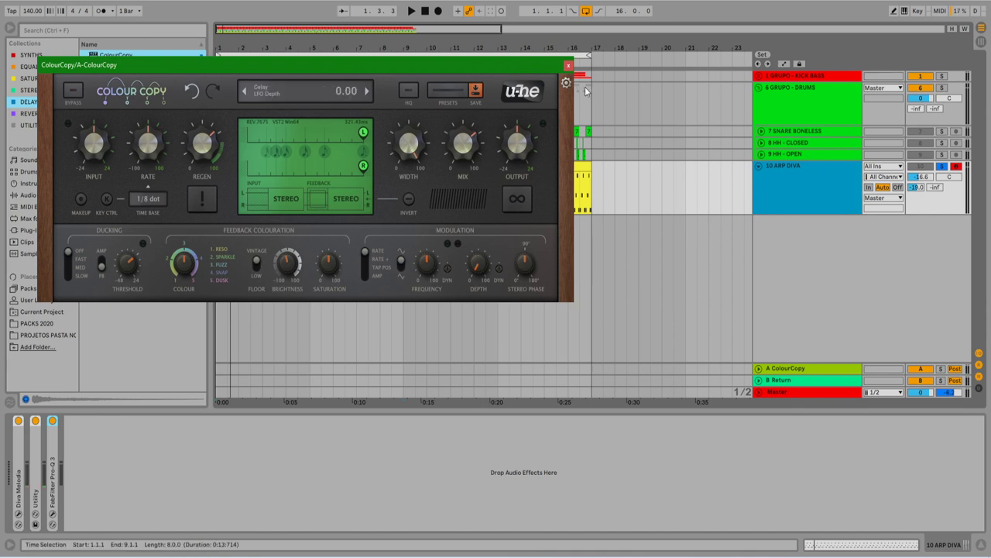
{"action": "left_click_drag", "start_coordinate": [512, 63], "coordinate": [583, 77]}
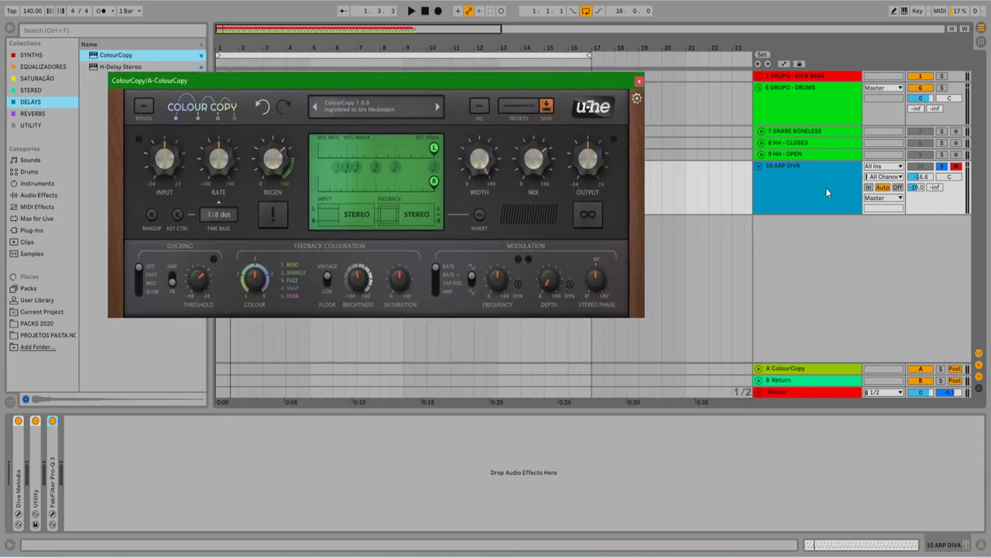
Step: Select the A ColourCopy return track and close its ColourCopy plug-in window
{"action": "left_click", "coordinate": [805, 371]}
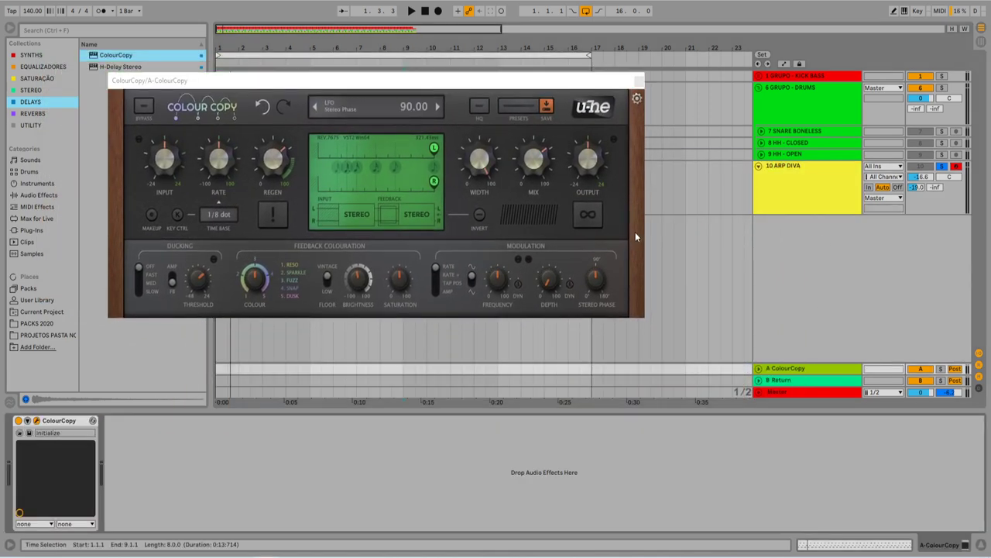
{"action": "left_click_drag", "start_coordinate": [565, 84], "coordinate": [676, 90]}
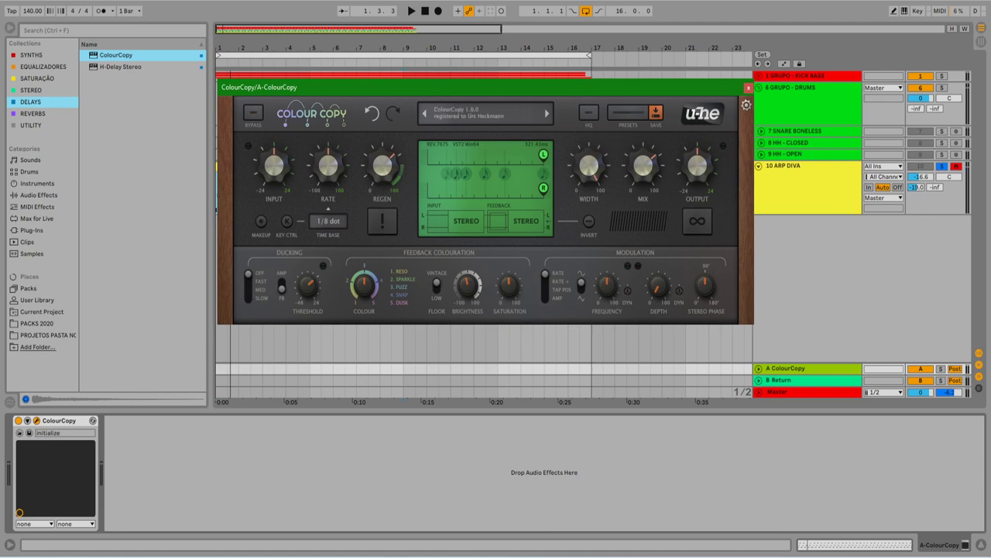
{"action": "right_click", "coordinate": [26, 127]}
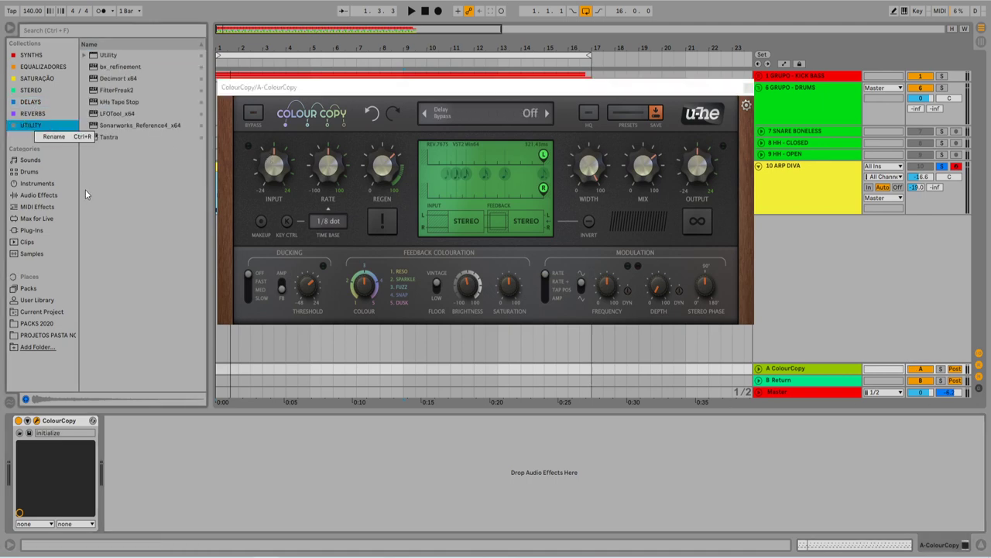
{"action": "left_click", "coordinate": [290, 470]}
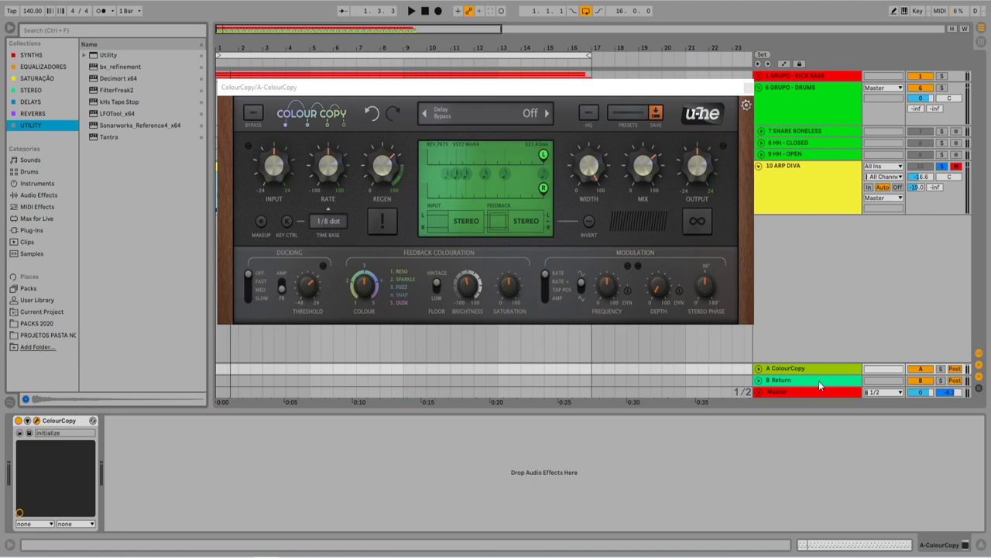
{"action": "double_click", "coordinate": [821, 367]}
{"action": "left_click", "coordinate": [312, 443]}
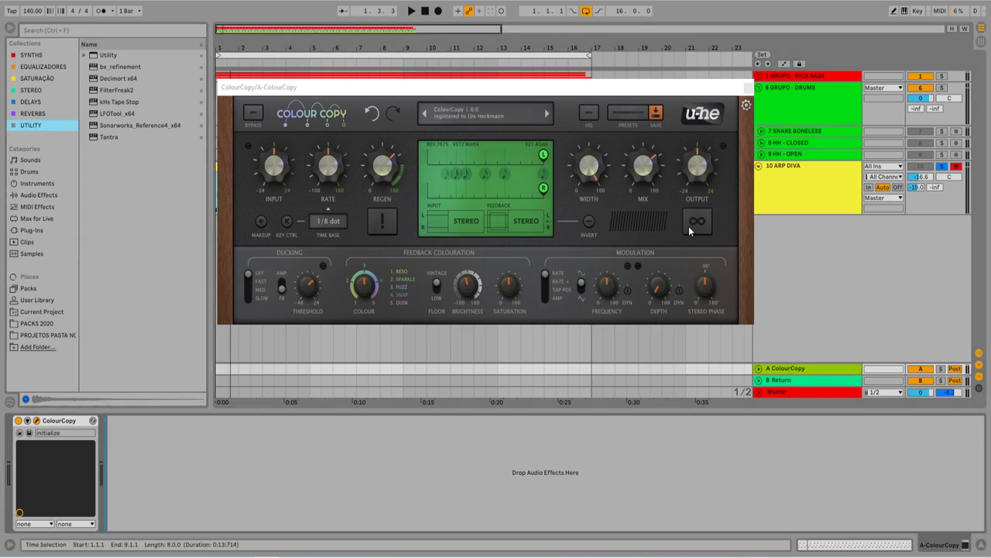
{"action": "left_click_drag", "start_coordinate": [369, 168], "coordinate": [365, 179]}
{"action": "left_click", "coordinate": [745, 89]}
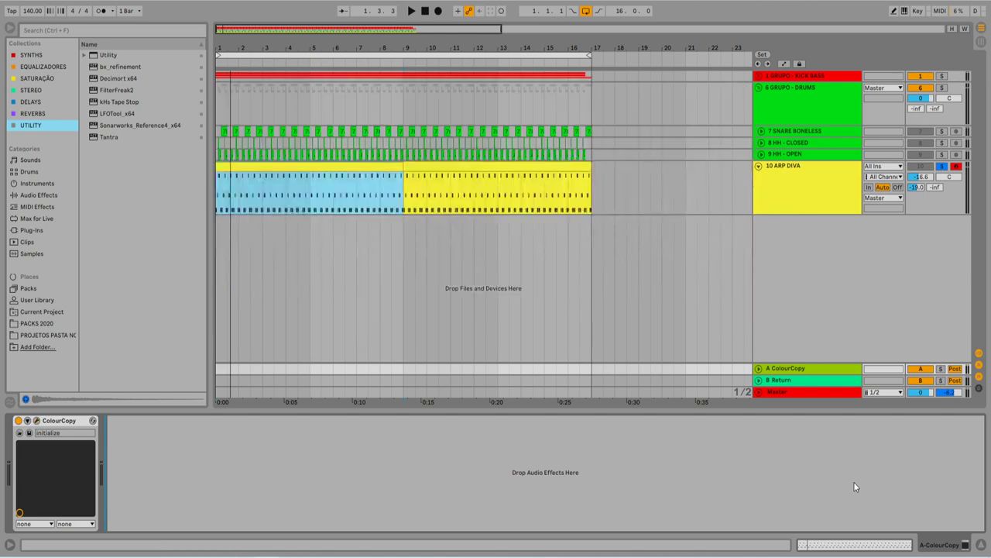
Step: Add FabFilter Pro-Q 3 after ColourCopy on return A with a low cut near 421 Hz and a high cut near 14526 Hz
{"action": "left_click", "coordinate": [43, 67]}
{"action": "left_click_drag", "start_coordinate": [91, 56], "coordinate": [159, 493]}
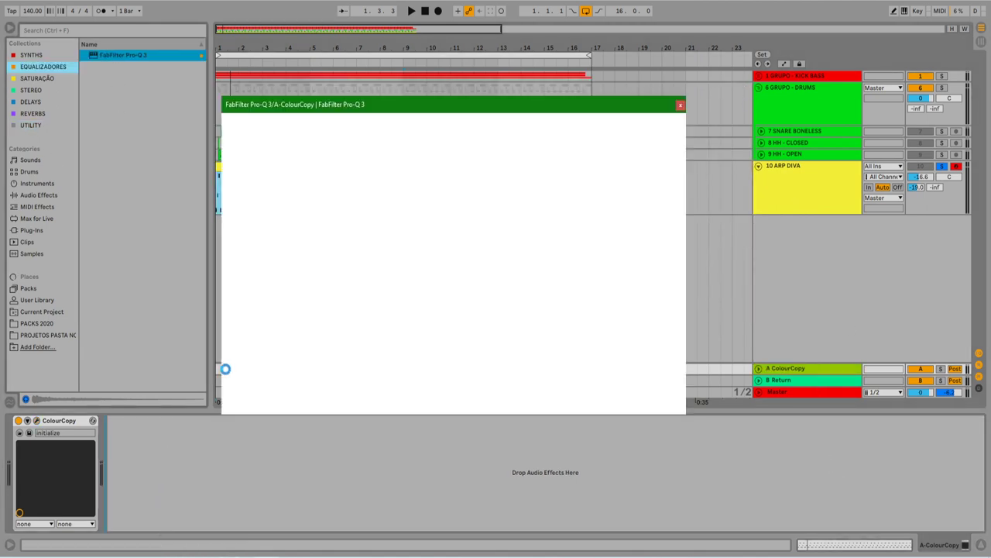
{"action": "left_click_drag", "start_coordinate": [314, 225], "coordinate": [432, 249]}
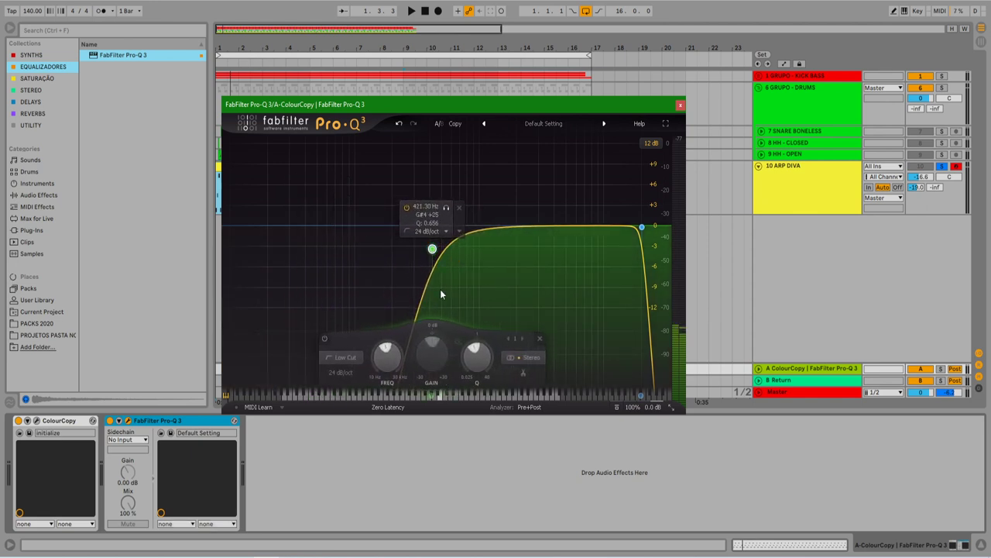
{"action": "left_click_drag", "start_coordinate": [641, 227], "coordinate": [622, 263]}
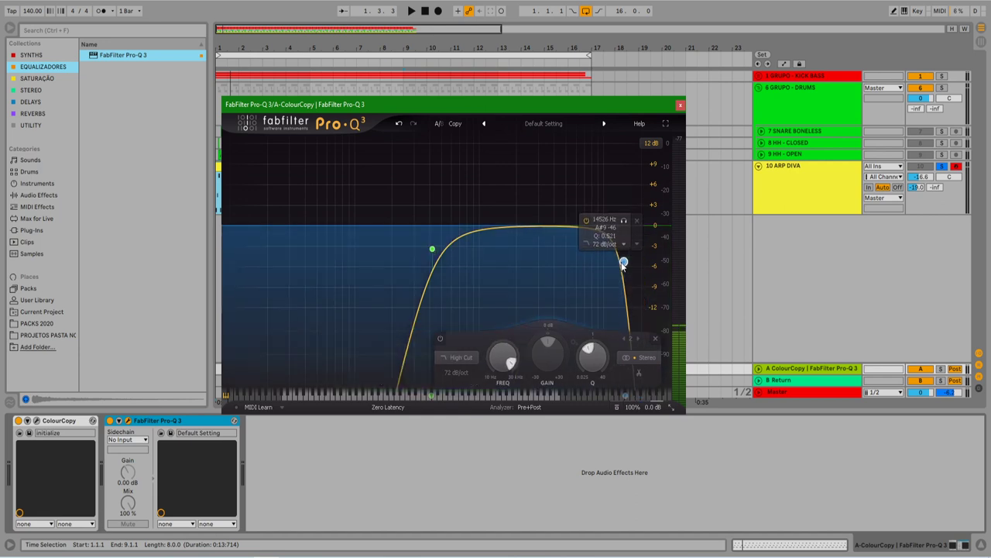
{"action": "left_click", "coordinate": [680, 104]}
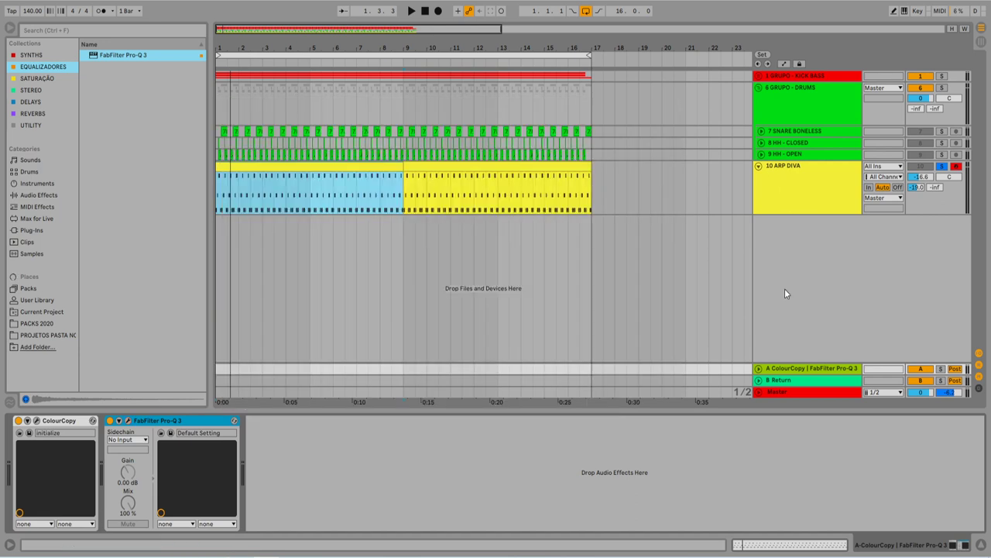
Step: Load ValhallaVintageVerb_x64 from the REVERBS collection onto the B return track
{"action": "left_click", "coordinate": [774, 372]}
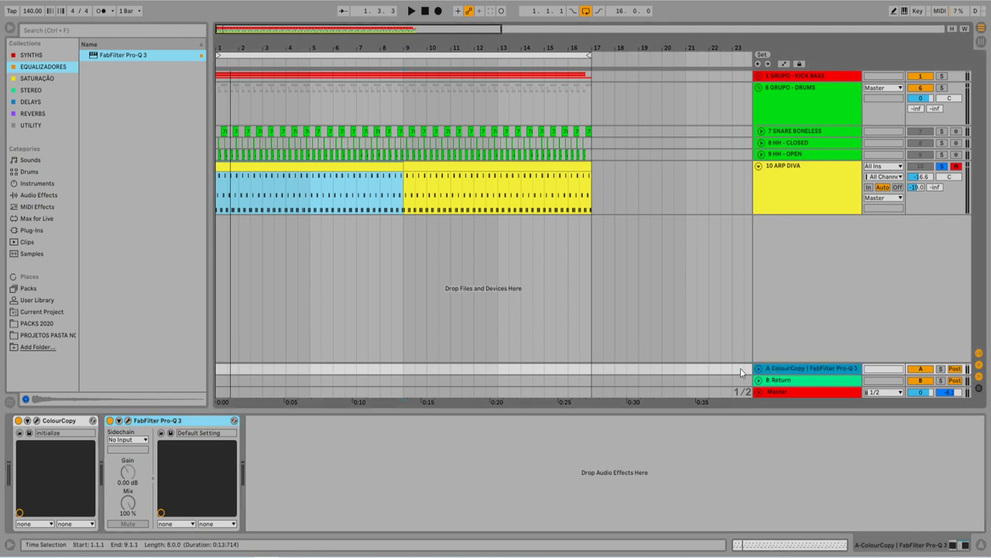
{"action": "left_click", "coordinate": [785, 383]}
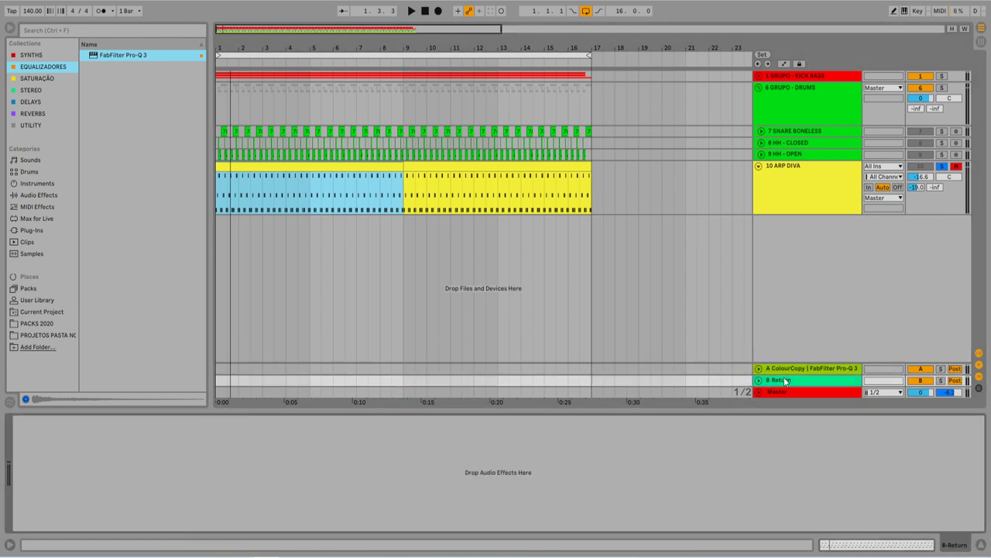
{"action": "left_click", "coordinate": [782, 383]}
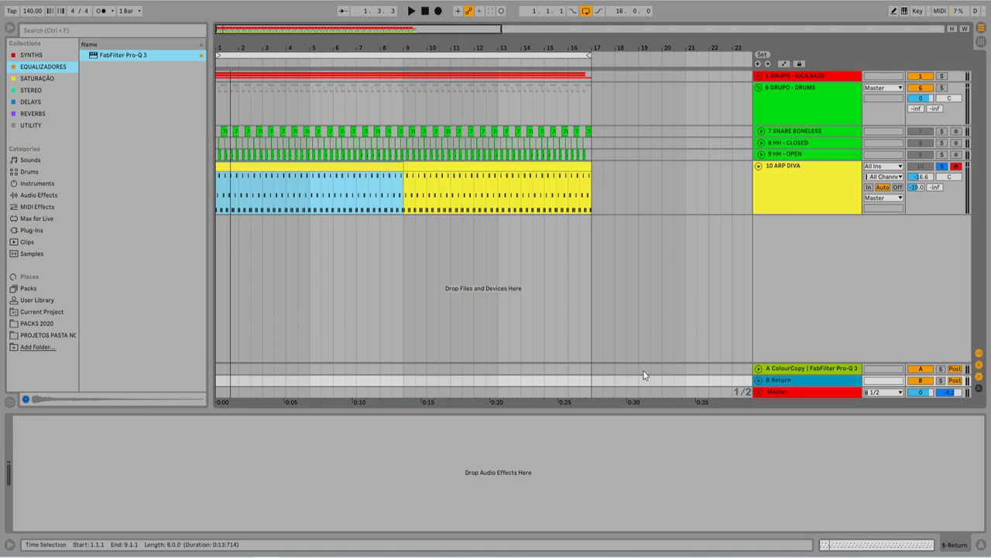
{"action": "left_click", "coordinate": [32, 114]}
{"action": "left_click_drag", "start_coordinate": [117, 78], "coordinate": [814, 386]}
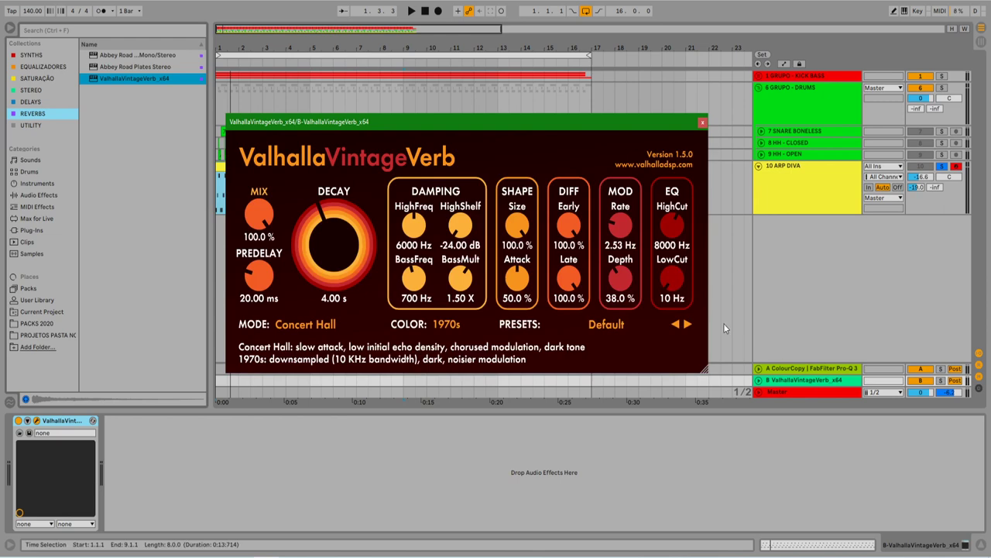
Step: Set ValhallaVintageVerb's Decay to 5.04 s, LowCut to 220 Hz and HighCut to 7010 Hz, then close its window
{"action": "left_click_drag", "start_coordinate": [652, 123], "coordinate": [700, 326]}
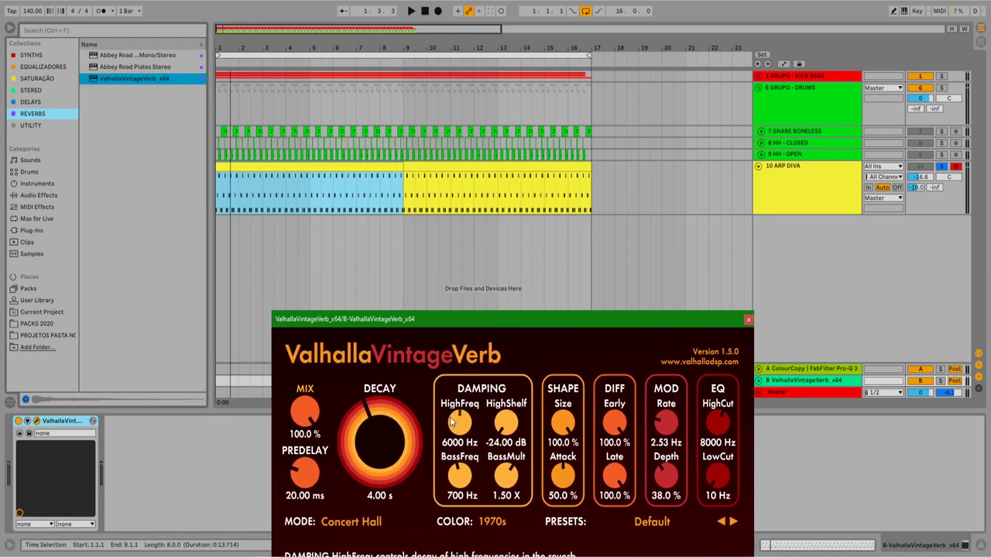
{"action": "mouse_move", "coordinate": [367, 457]}
{"action": "left_mouse_down"}
{"action": "mouse_move", "coordinate": [368, 443]}
{"action": "mouse_move", "coordinate": [364, 454]}
{"action": "left_mouse_up"}
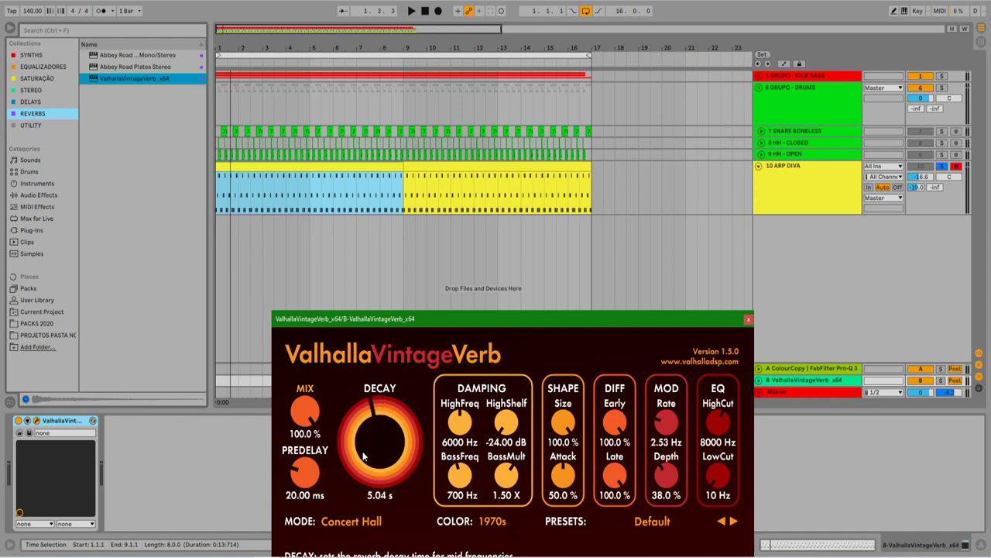
{"action": "left_click_drag", "start_coordinate": [722, 474], "coordinate": [714, 419]}
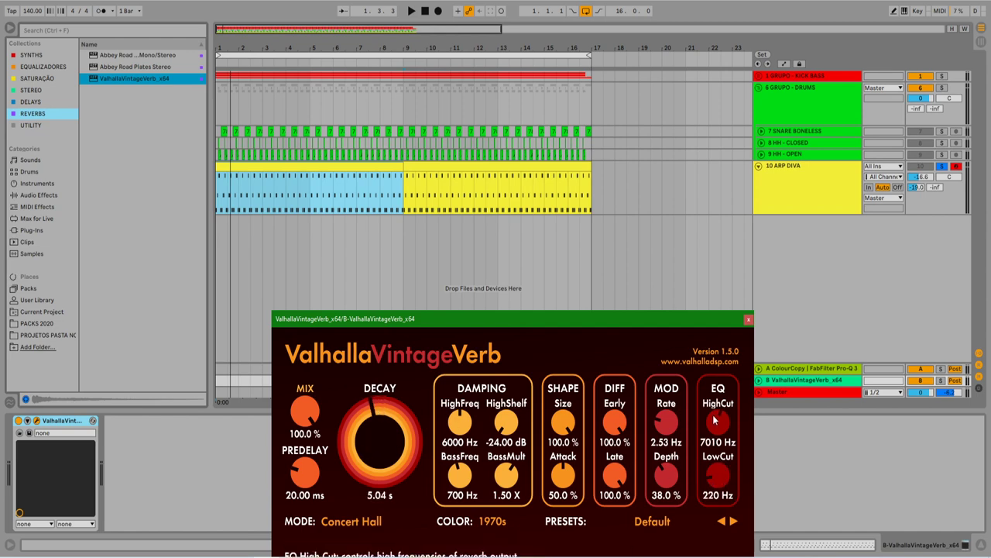
{"action": "left_click", "coordinate": [748, 319]}
Step: Play the soloed 10 ARP DIVA track and raise its send B to -14.0 dB
{"action": "left_click", "coordinate": [804, 167]}
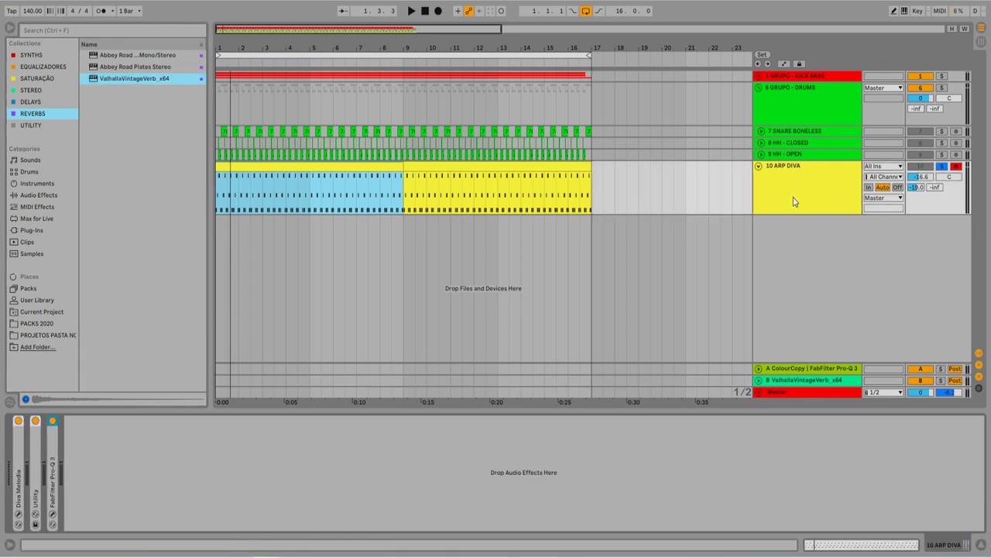
{"action": "left_click", "coordinate": [300, 166]}
{"action": "key", "text": "space"}
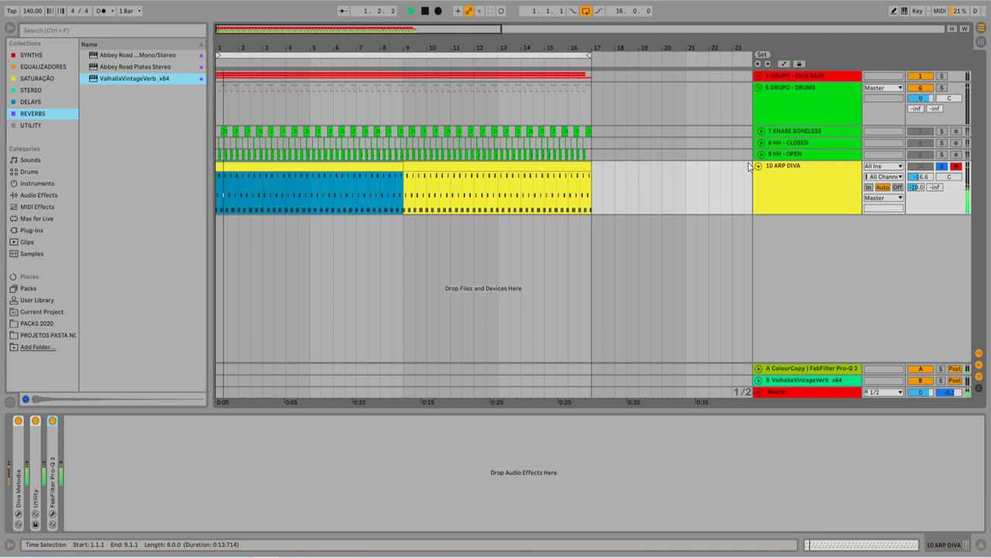
{"action": "left_click", "coordinate": [792, 184]}
{"action": "left_click_drag", "start_coordinate": [936, 189], "coordinate": [936, 139]}
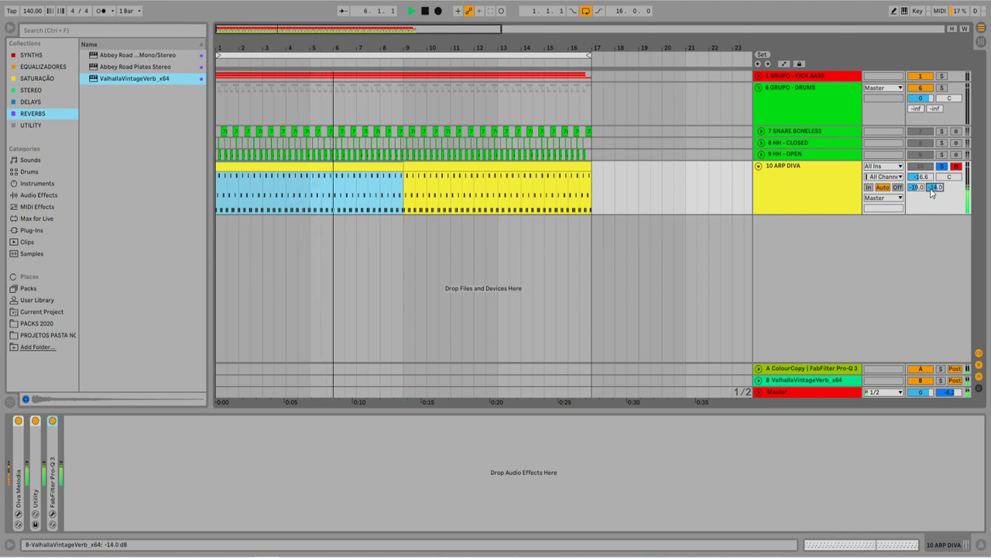
Step: Unsolo 10 ARP DIVA and replay the full mix from the start while raising the track's send A to -15.6 dB
{"action": "left_click", "coordinate": [941, 167]}
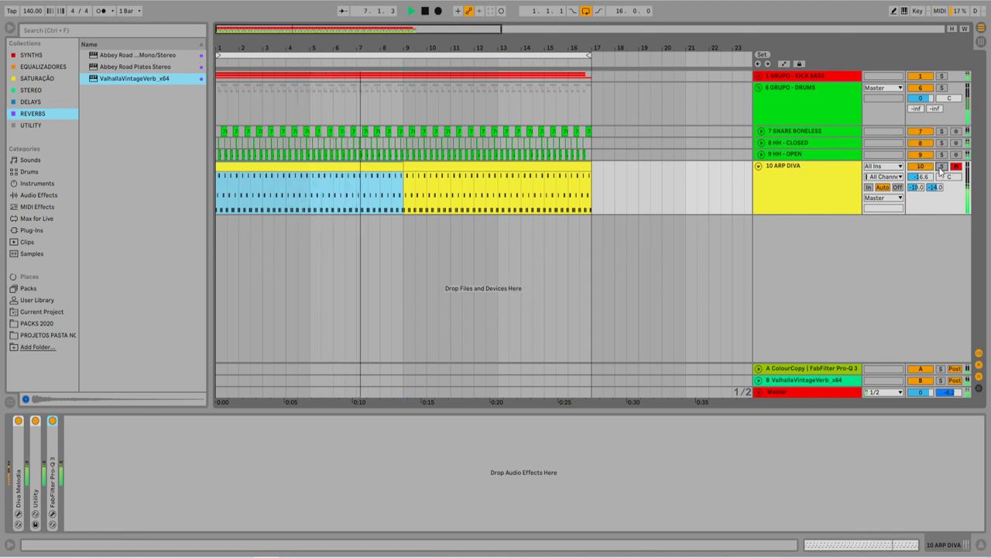
{"action": "left_click", "coordinate": [277, 164]}
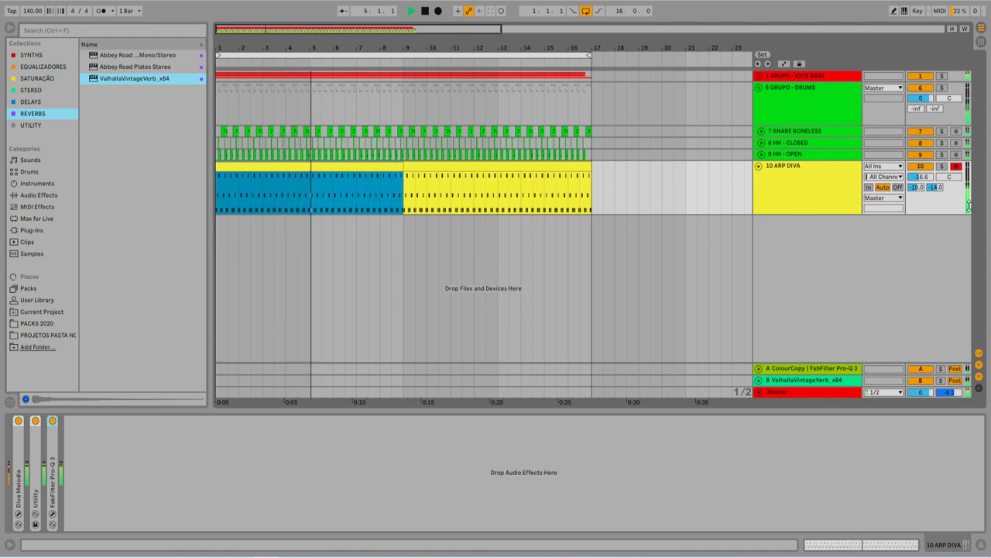
{"action": "left_click_drag", "start_coordinate": [916, 187], "coordinate": [916, 179]}
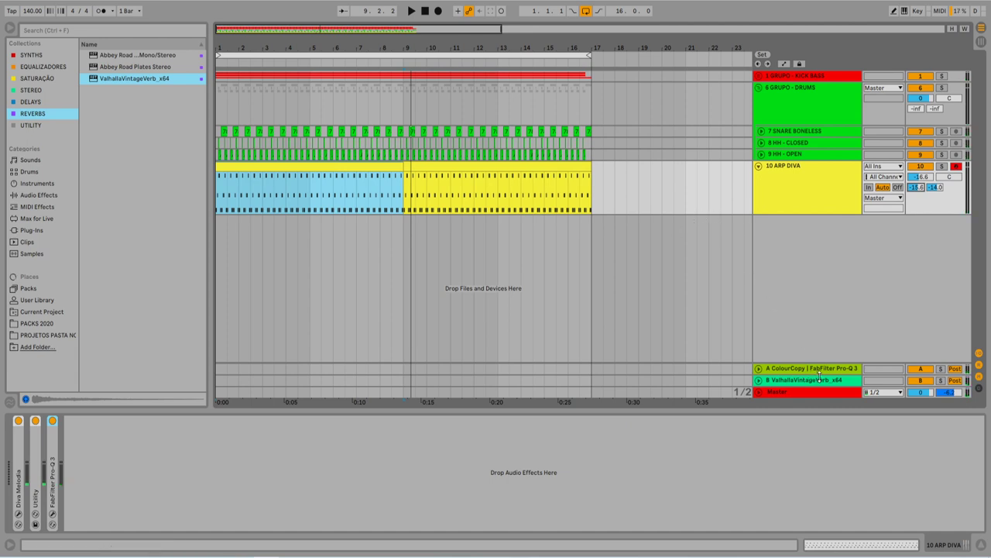
Step: Unfold the 9 HH - OPEN track and try out its send B to the reverb return
{"action": "left_click", "coordinate": [784, 154]}
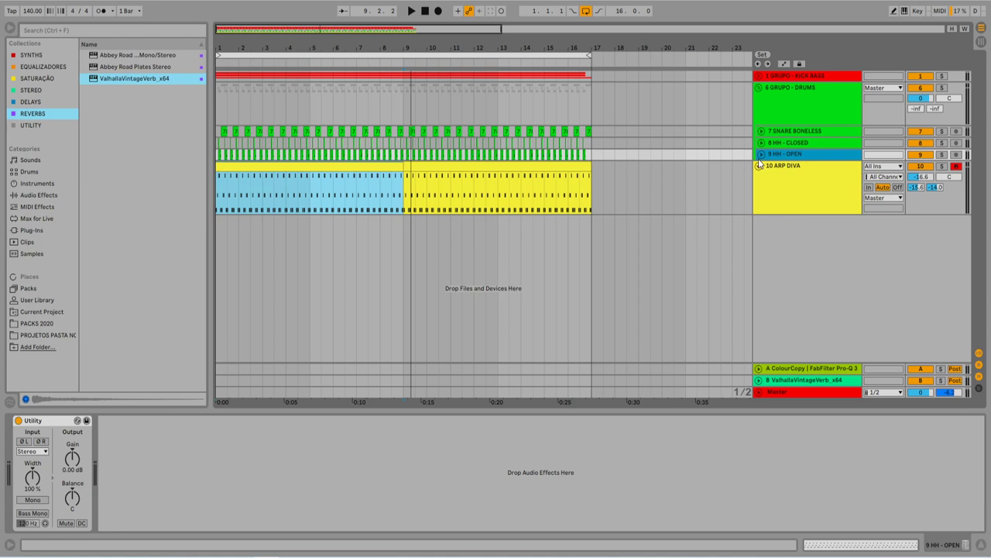
{"action": "left_click", "coordinate": [760, 155]}
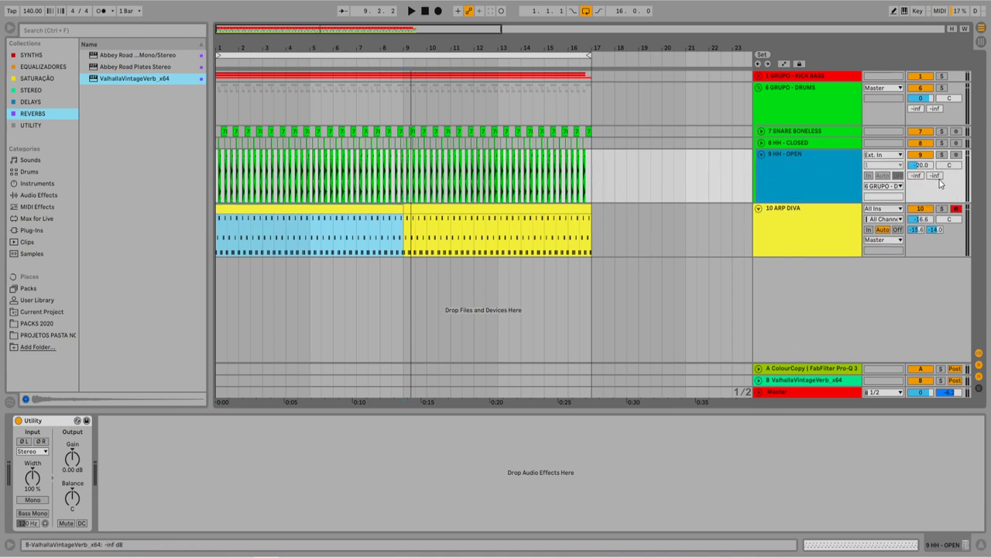
{"action": "mouse_move", "coordinate": [935, 176]}
{"action": "left_mouse_down"}
{"action": "mouse_move", "coordinate": [934, 86]}
{"action": "mouse_move", "coordinate": [934, 176]}
{"action": "left_mouse_up"}
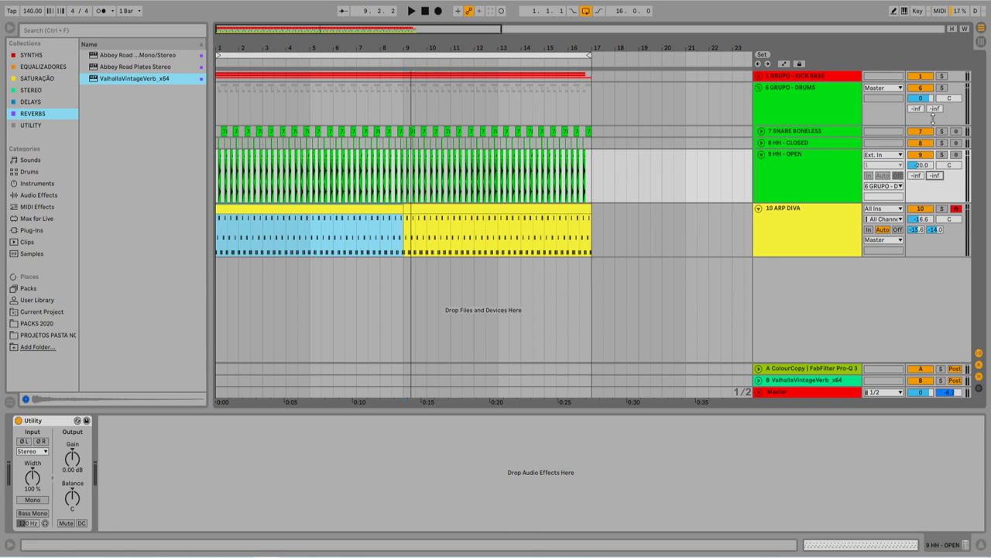
Step: Solo 6 GRUPO - DRUMS and audition its send B during playback, returning the send to -inf
{"action": "left_click", "coordinate": [941, 81]}
{"action": "left_click", "coordinate": [942, 88]}
{"action": "key", "text": "space"}
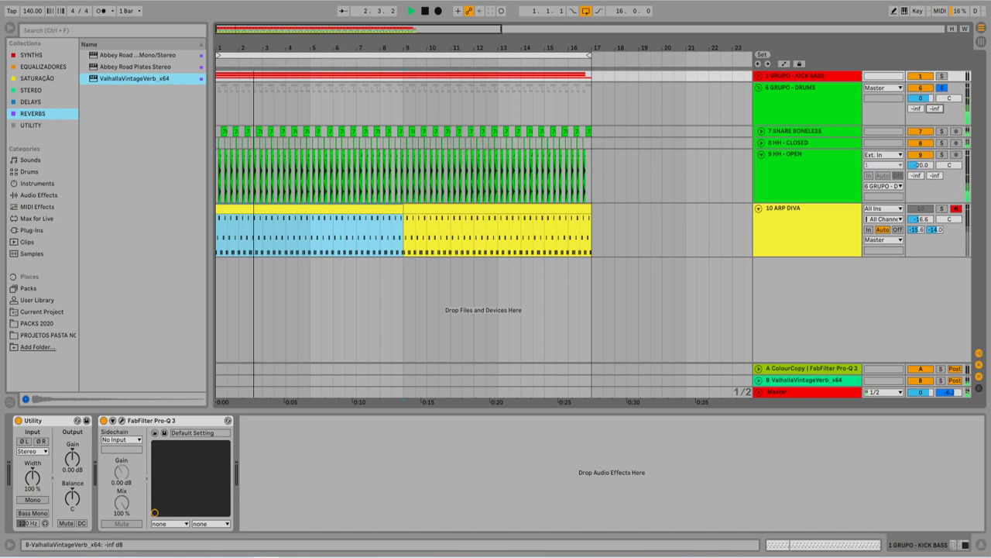
{"action": "left_click_drag", "start_coordinate": [935, 108], "coordinate": [934, 130]}
{"action": "key", "text": "space"}
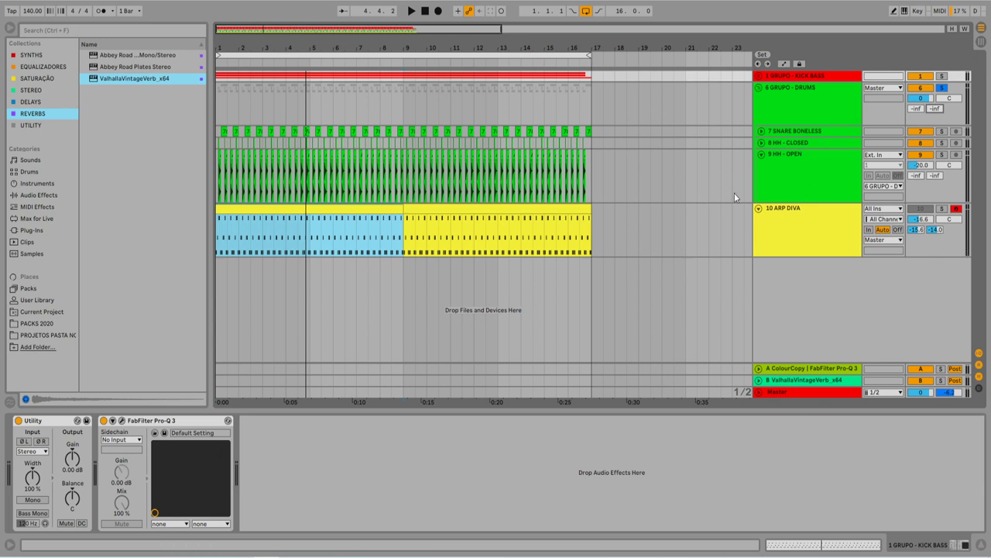
Step: Fold the 9 HH - OPEN track and collapse the 6 GRUPO - DRUMS group
{"action": "left_click", "coordinate": [784, 167]}
{"action": "left_click", "coordinate": [756, 159]}
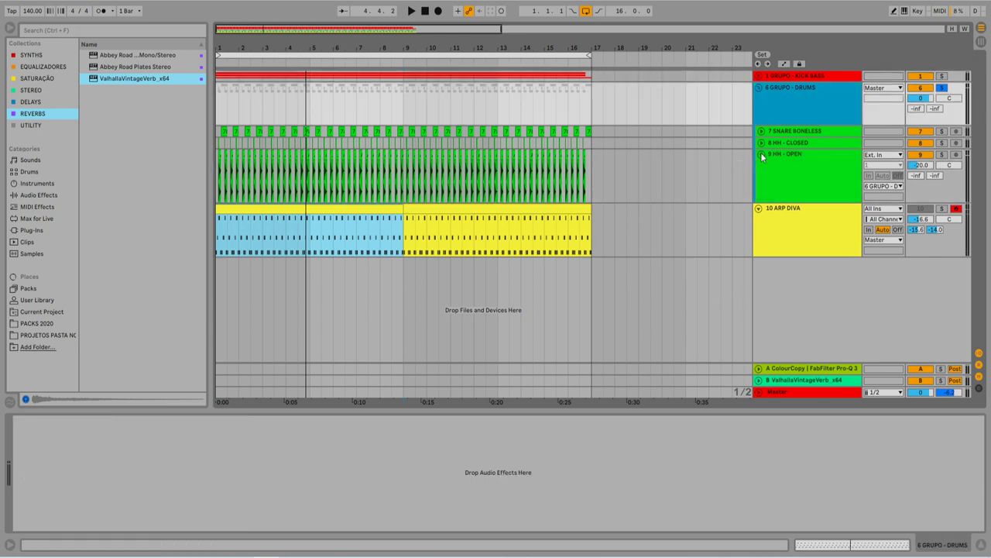
{"action": "left_click", "coordinate": [761, 154]}
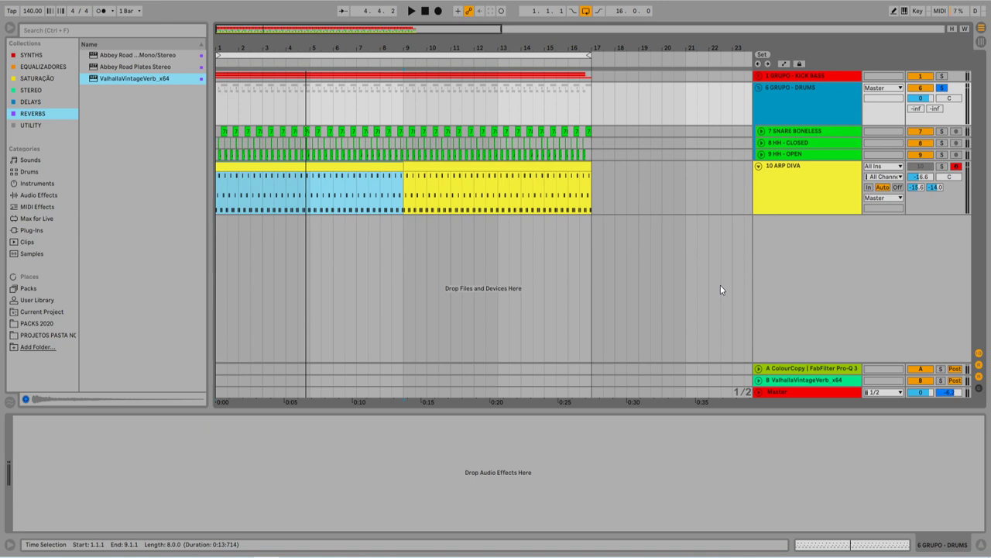
{"action": "left_click", "coordinate": [814, 155]}
{"action": "left_click", "coordinate": [784, 129]}
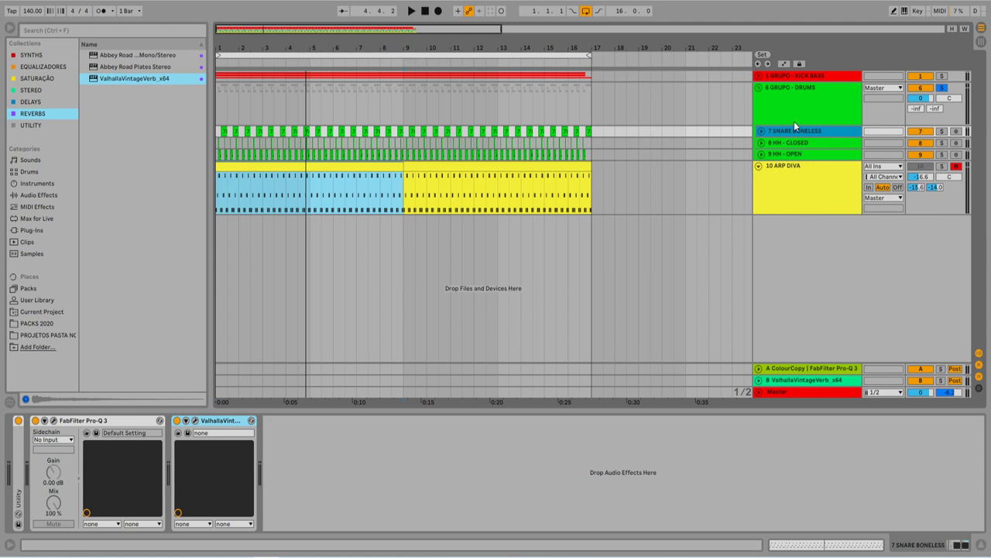
{"action": "left_click", "coordinate": [794, 119]}
{"action": "left_click", "coordinate": [759, 89]}
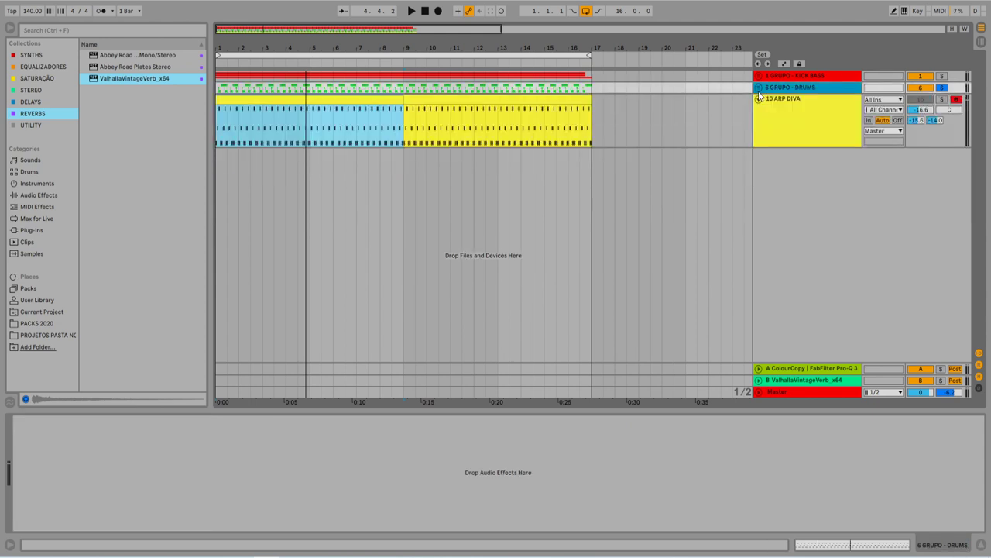
Step: Insert a third return track and unfold the A ColourCopy | FabFilter Pro-Q 3 return
{"action": "right_click", "coordinate": [794, 344]}
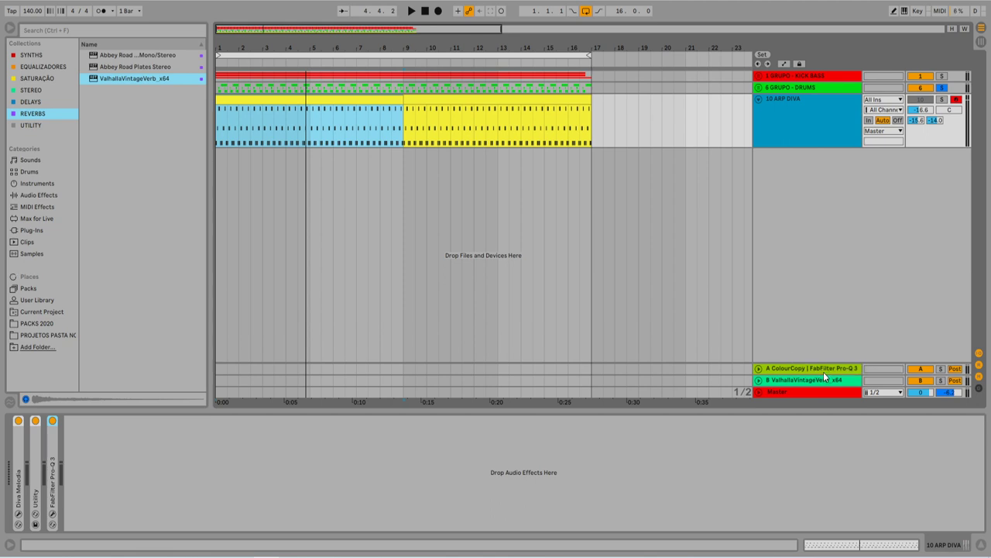
{"action": "left_click", "coordinate": [823, 370]}
{"action": "left_click", "coordinate": [792, 358]}
{"action": "left_click", "coordinate": [758, 358]}
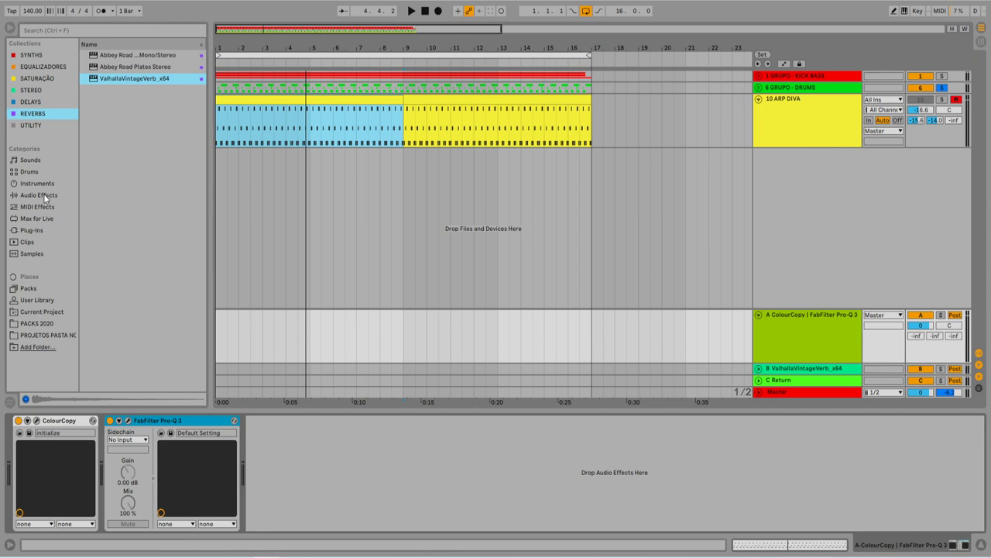
Step: Find BONELESS FX RACK.adg among the Audio Effect Rack presets, widening the browser, and load it onto the C return track
{"action": "left_click", "coordinate": [44, 194]}
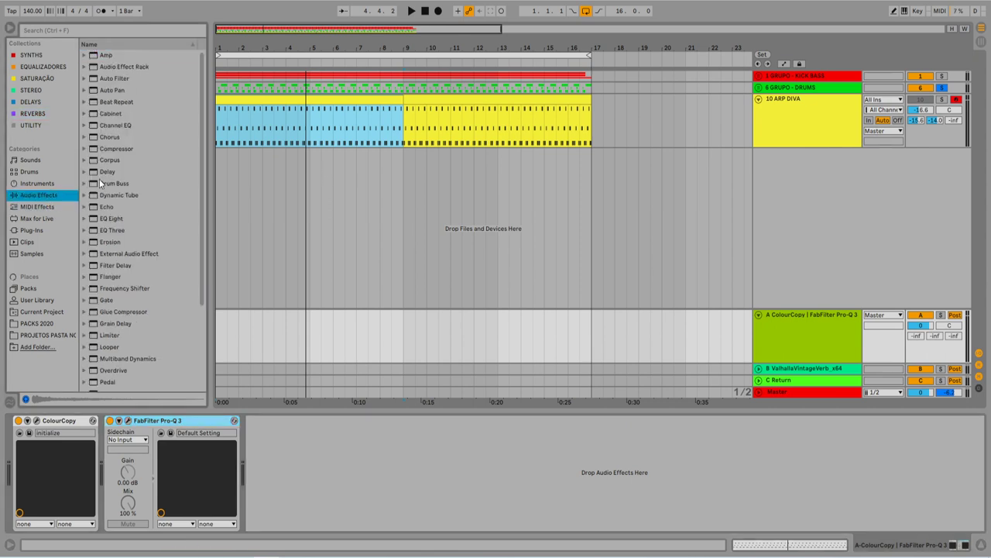
{"action": "left_click", "coordinate": [85, 67]}
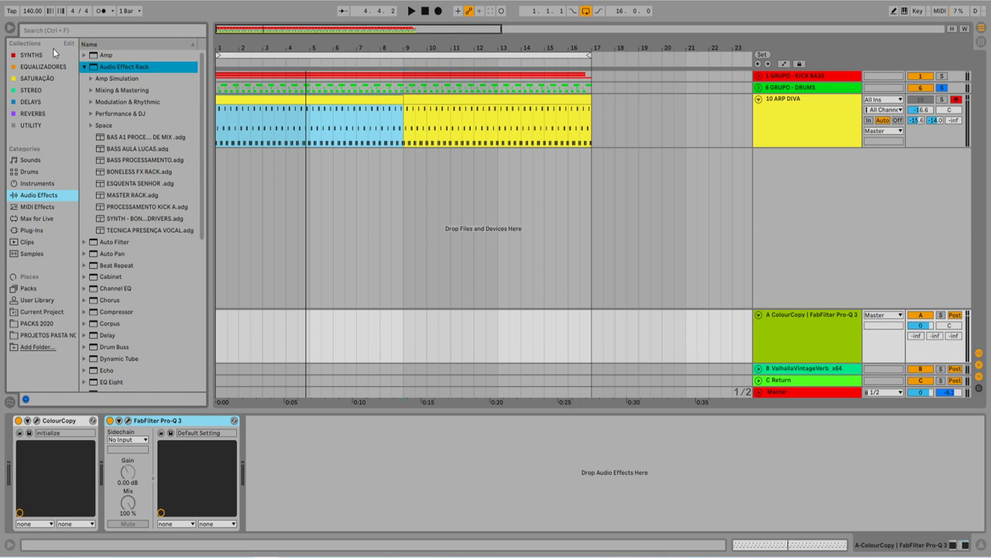
{"action": "left_click_drag", "start_coordinate": [207, 148], "coordinate": [269, 155]}
{"action": "mouse_move", "coordinate": [144, 173]}
{"action": "left_mouse_down"}
{"action": "mouse_move", "coordinate": [288, 452]}
{"action": "mouse_move", "coordinate": [832, 292]}
{"action": "mouse_move", "coordinate": [787, 386]}
{"action": "left_mouse_up"}
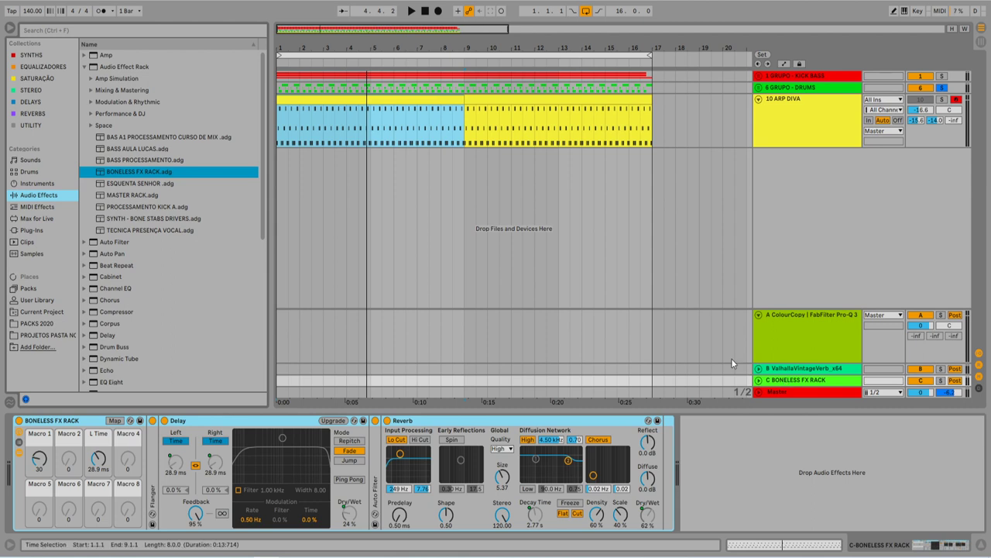
Step: Fold and deactivate returns A and B, fold 10 ARP DIVA, and expand the 6 GRUPO - DRUMS group
{"action": "left_click", "coordinate": [759, 315]}
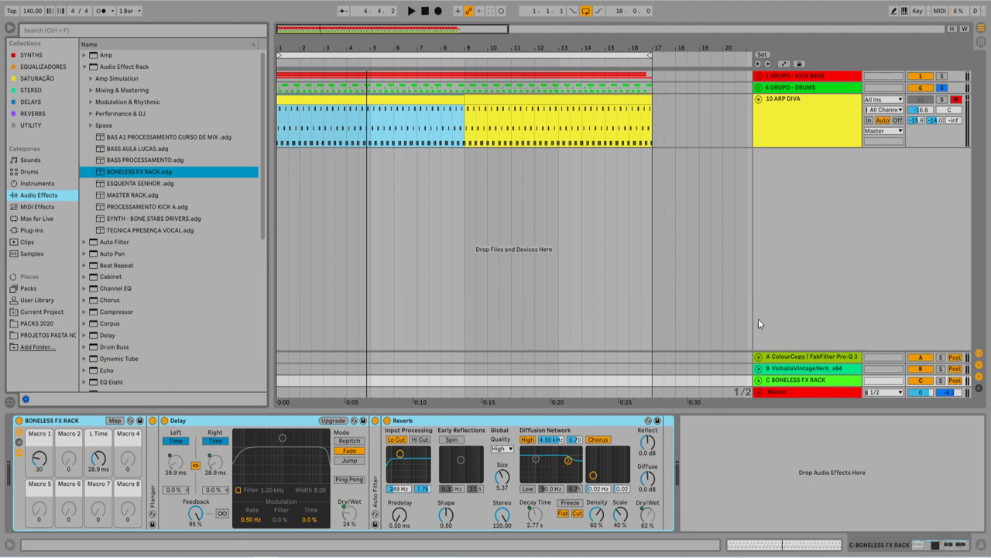
{"action": "left_click", "coordinate": [919, 369]}
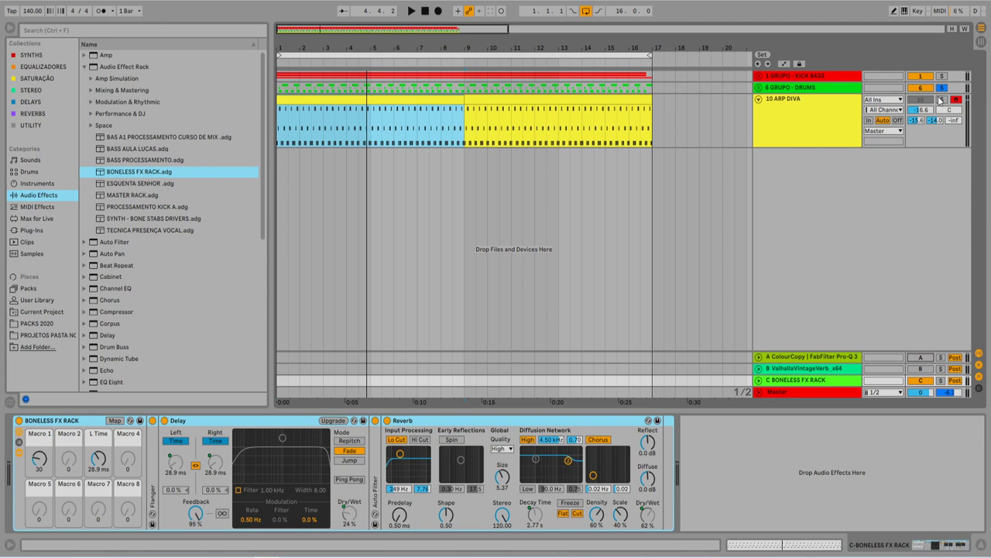
{"action": "left_click", "coordinate": [758, 98]}
{"action": "left_click", "coordinate": [758, 88]}
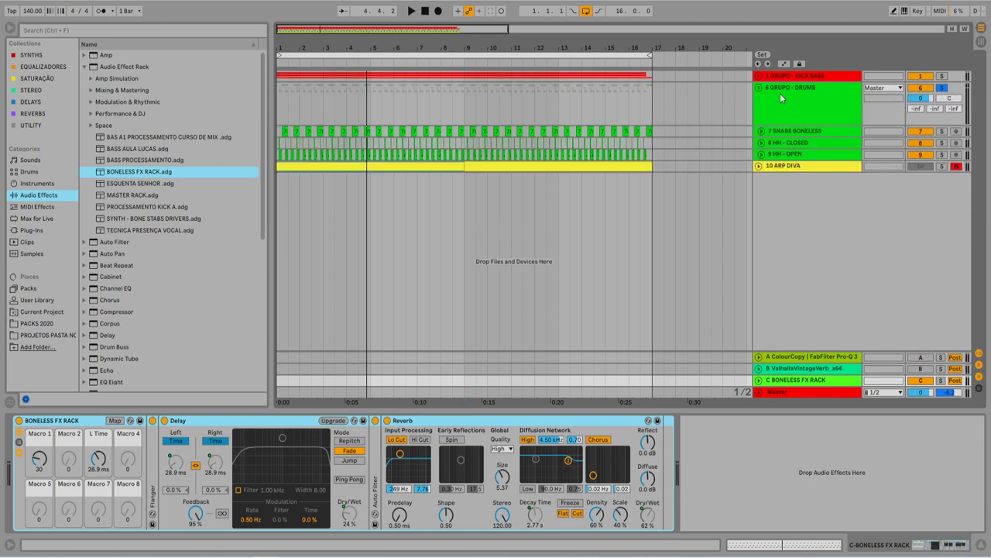
Step: Audition the soloed 6 GRUPO - DRUMS group from the start of the arrangement
{"action": "left_click", "coordinate": [849, 103]}
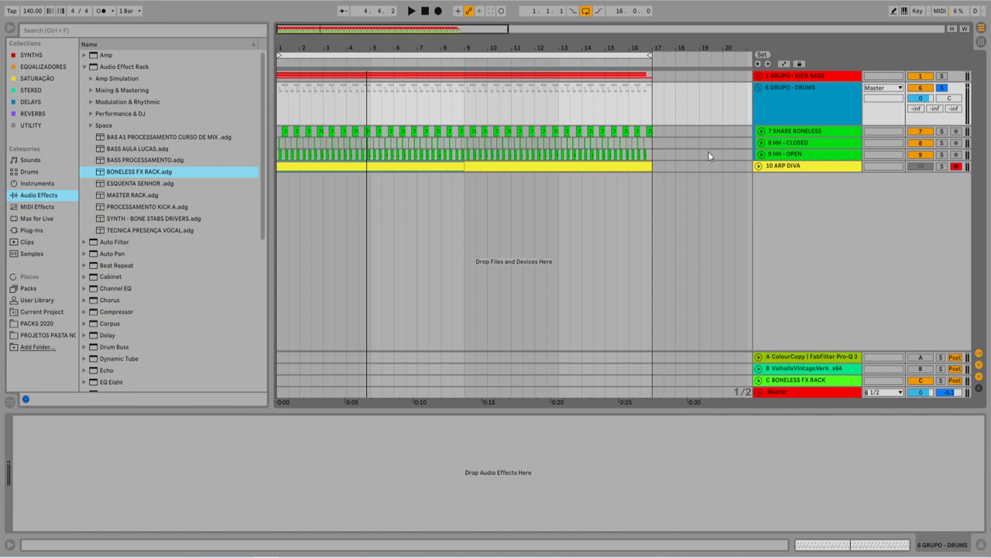
{"action": "left_click", "coordinate": [281, 99]}
{"action": "key", "text": "space"}
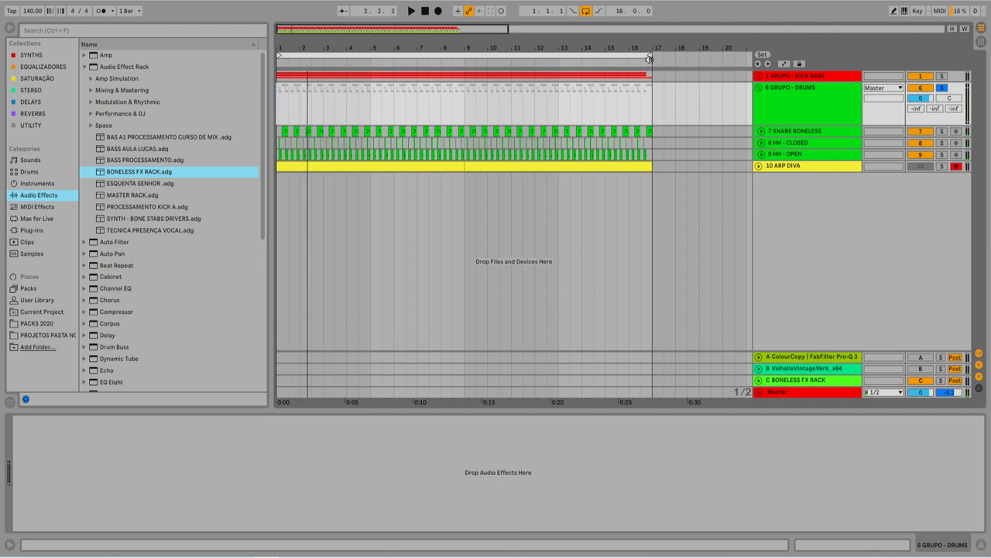
{"action": "left_click", "coordinate": [834, 116]}
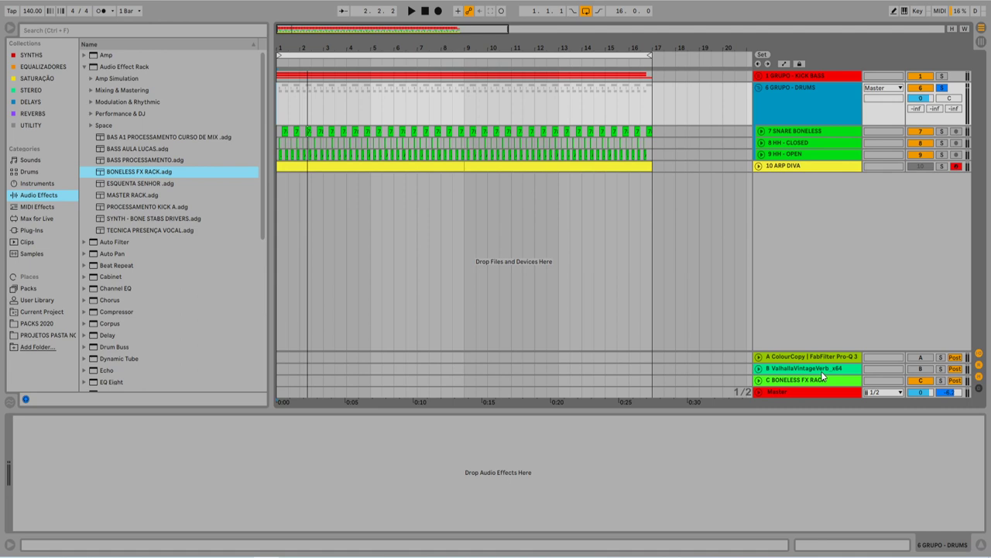
Step: Examine the Flanger, Delay, Auto Filter and Reverb inside the BONELESS FX RACK on return C, unfolding each device
{"action": "left_click", "coordinate": [821, 379]}
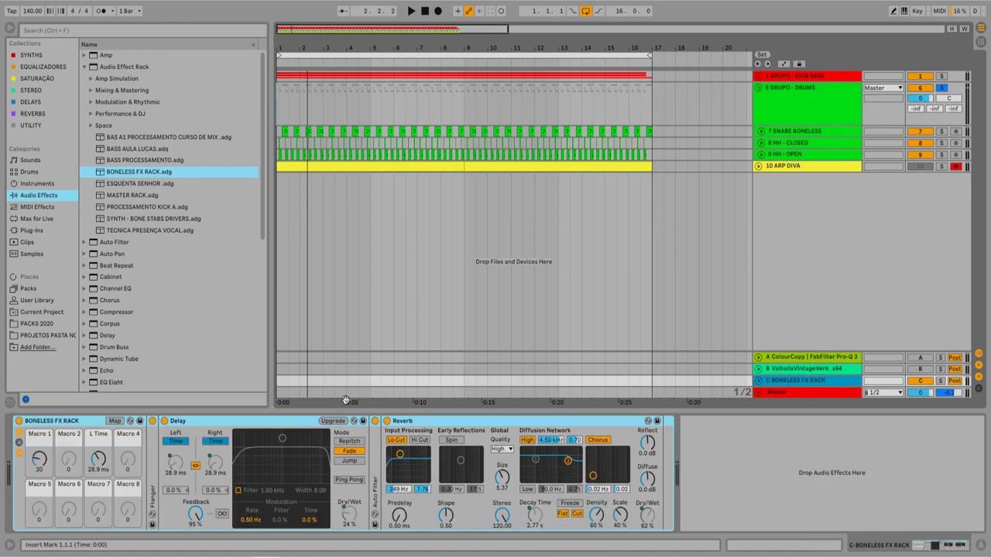
{"action": "double_click", "coordinate": [185, 421]}
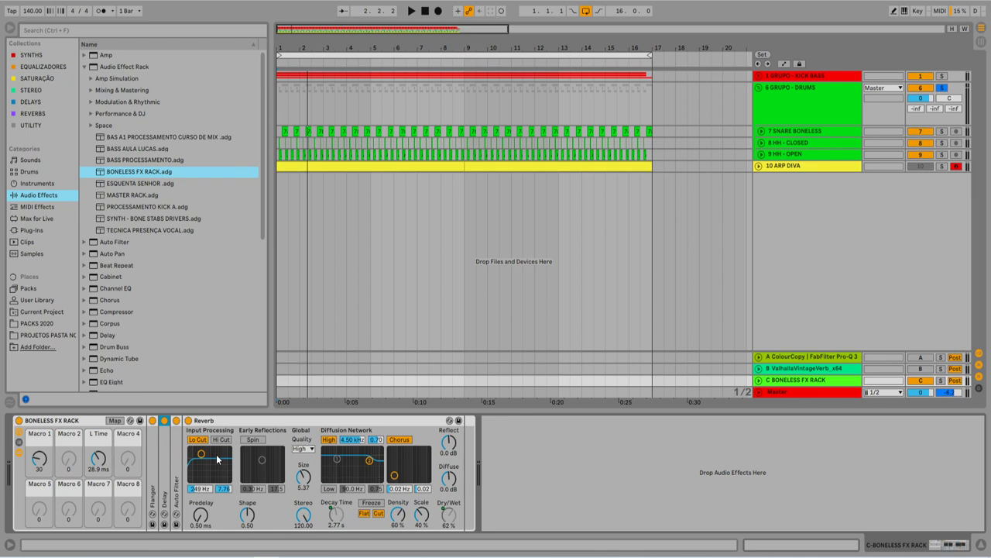
{"action": "left_click", "coordinate": [49, 423]}
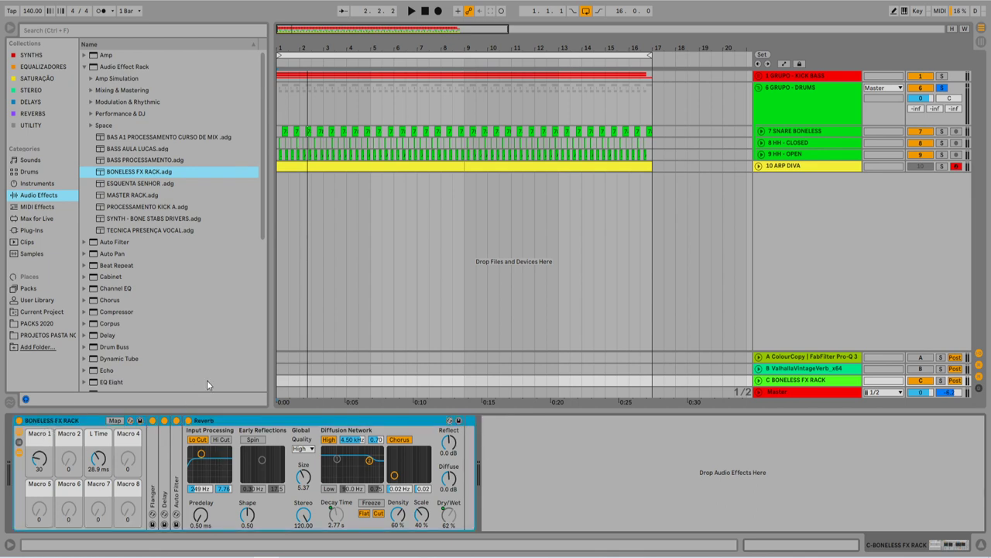
{"action": "double_click", "coordinate": [154, 449]}
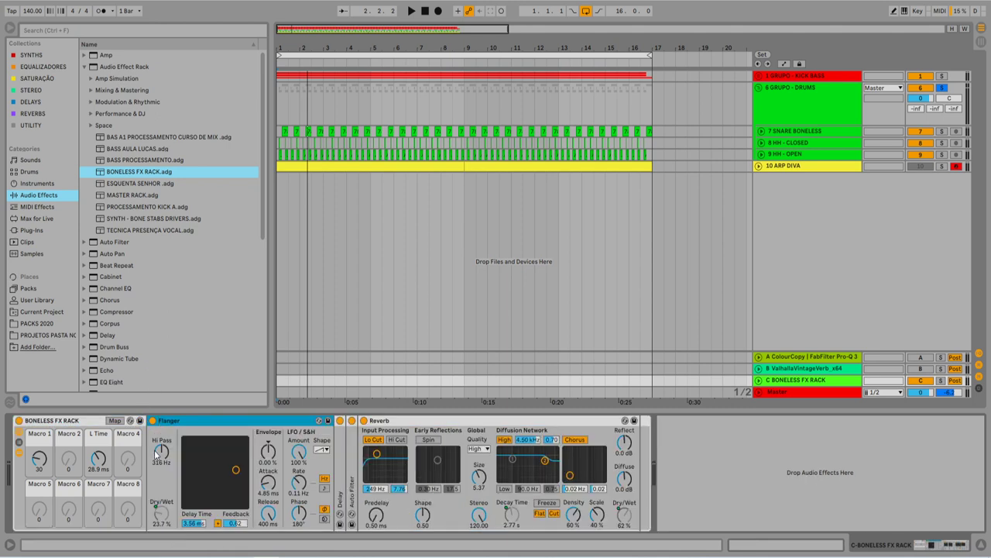
{"action": "double_click", "coordinate": [340, 473]}
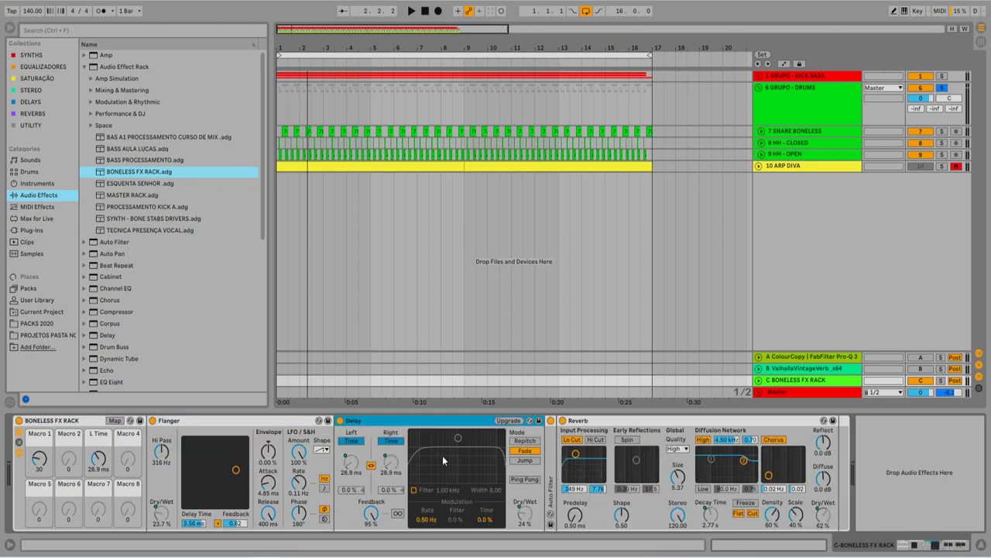
{"action": "double_click", "coordinate": [555, 458]}
{"action": "double_click", "coordinate": [827, 423]}
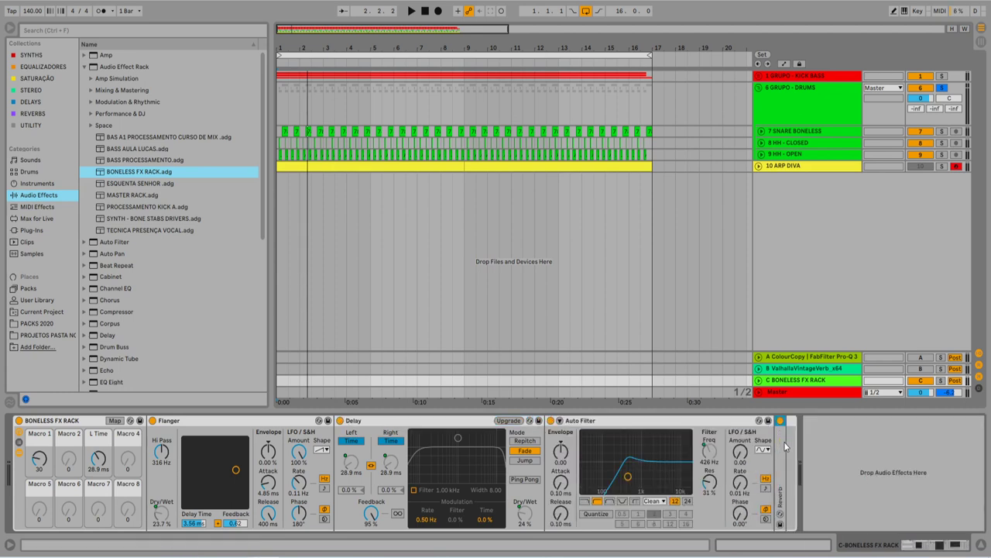
{"action": "double_click", "coordinate": [783, 446]}
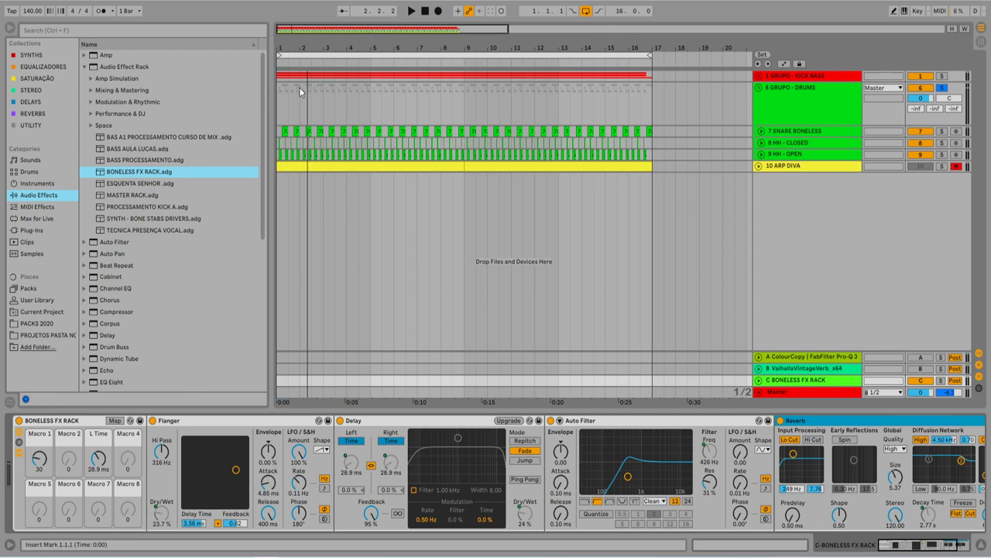
Step: Play the drums from the start and raise the BONELESS FX RACK's Macro 1 to 78
{"action": "left_click", "coordinate": [279, 99]}
{"action": "key", "text": "space"}
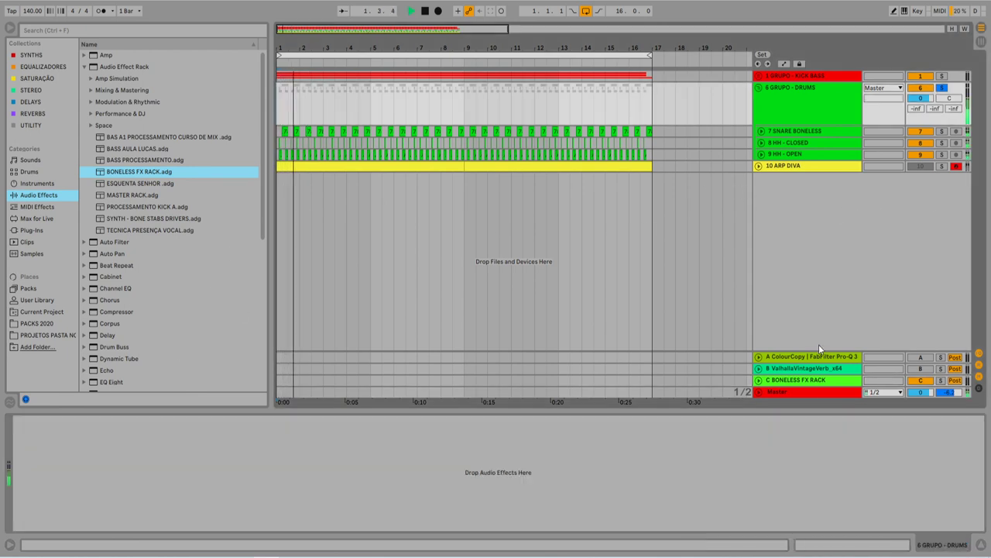
{"action": "left_click", "coordinate": [822, 383]}
{"action": "left_click_drag", "start_coordinate": [40, 462], "coordinate": [39, 417]}
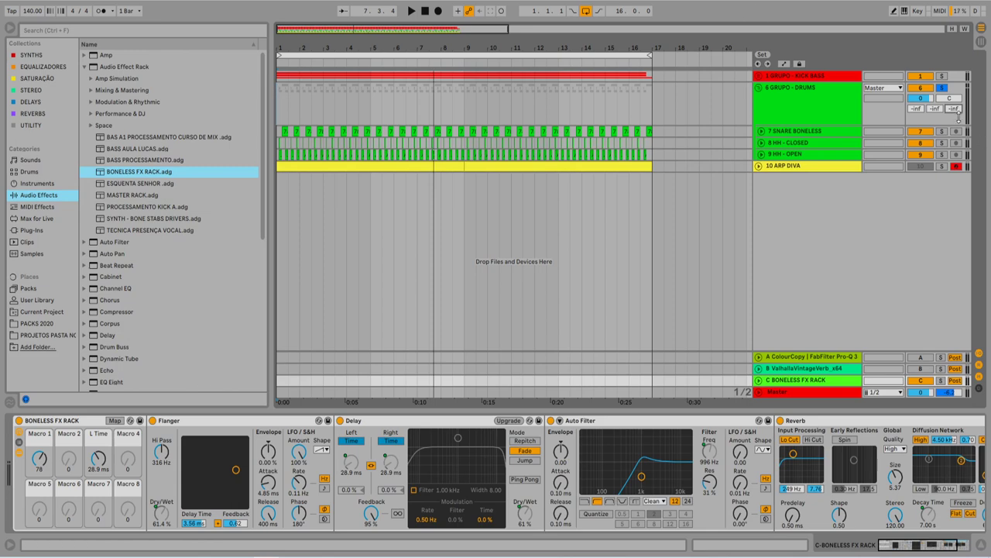
Step: Try send C of 6 GRUPO - DRUMS at 0 dB and return it to -inf
{"action": "type", "text": "0"}
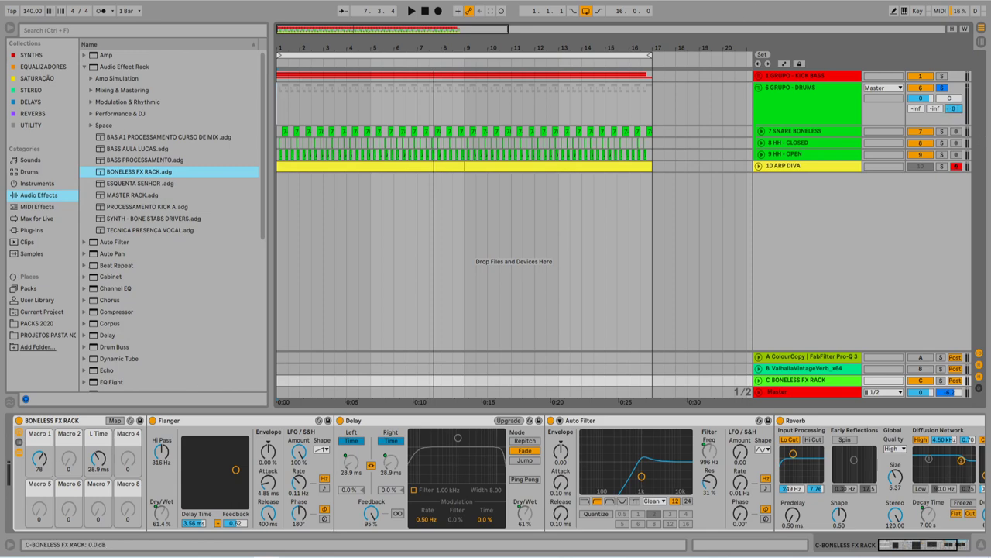
{"action": "left_click_drag", "start_coordinate": [954, 109], "coordinate": [953, 171]}
Step: Unfold return C, show automation, and draw a Macro 1 ramp from mid-bar 2 up to bar 3, dropping to 0 there
{"action": "left_click", "coordinate": [759, 380]}
{"action": "left_click", "coordinate": [779, 358]}
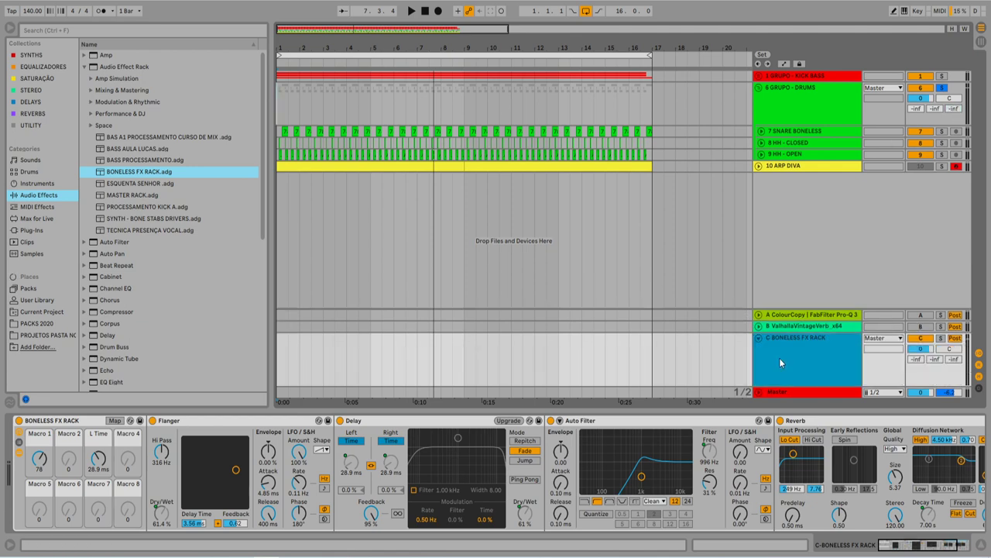
{"action": "key", "text": "a"}
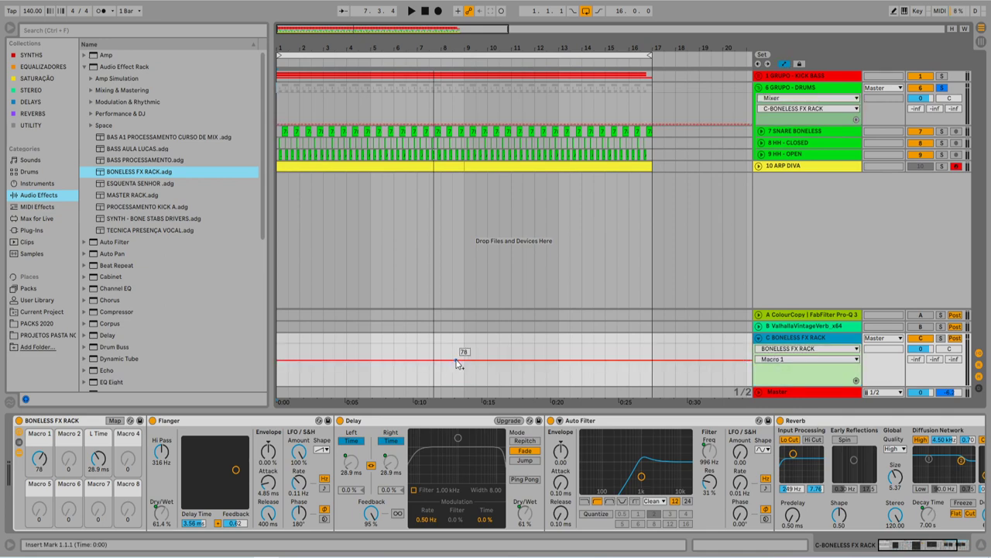
{"action": "left_click", "coordinate": [312, 360]}
{"action": "mouse_move", "coordinate": [324, 361]}
{"action": "left_mouse_down"}
{"action": "mouse_move", "coordinate": [323, 344]}
{"action": "mouse_move", "coordinate": [312, 385]}
{"action": "mouse_move", "coordinate": [323, 370]}
{"action": "mouse_move", "coordinate": [323, 385]}
{"action": "left_mouse_up"}
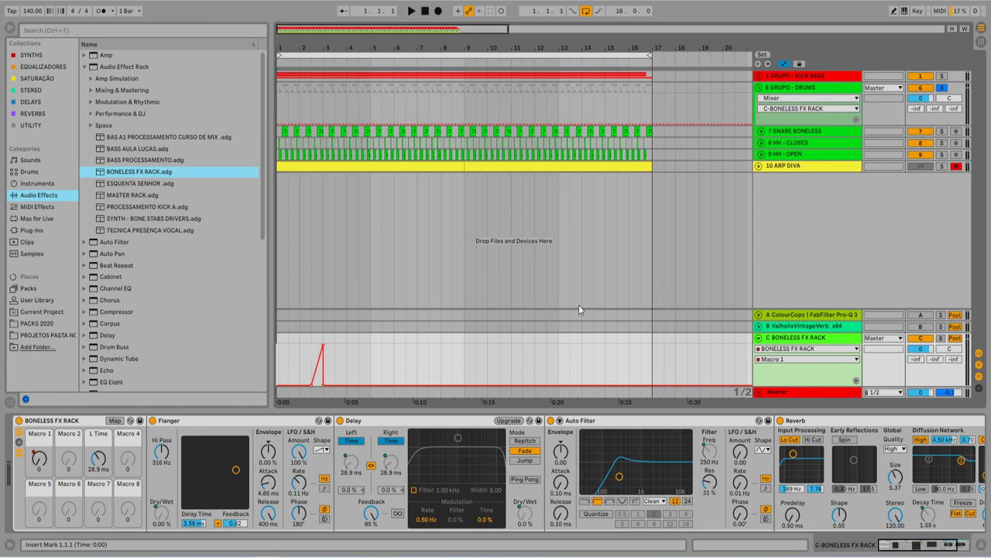
Step: Show the send C automation of 6 GRUPO - DRUMS and draw a ramp from mid-bar 2 up to bar 3, falling back to -inf
{"action": "right_click", "coordinate": [950, 110]}
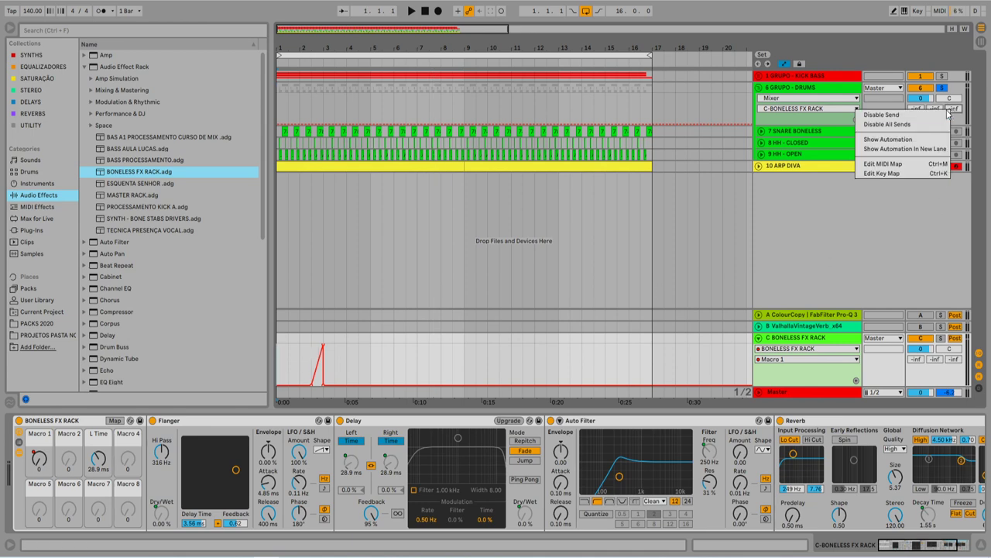
{"action": "left_click", "coordinate": [890, 139]}
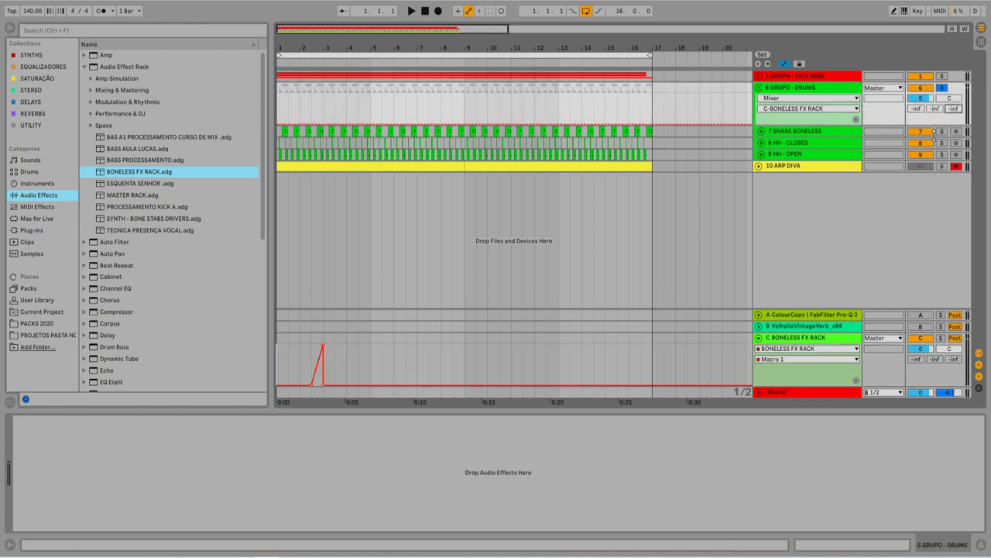
{"action": "left_click", "coordinate": [311, 124]}
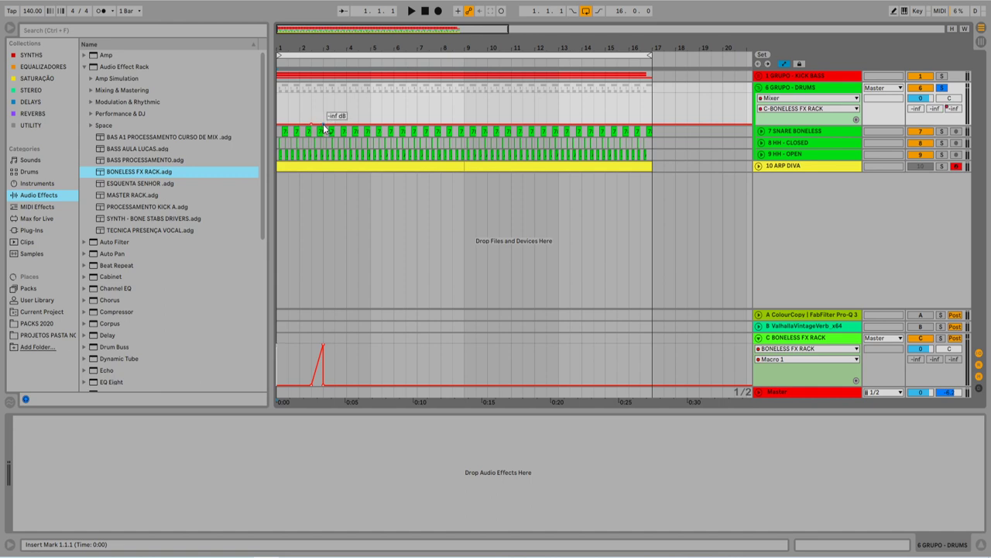
{"action": "mouse_move", "coordinate": [323, 124]}
{"action": "left_mouse_down"}
{"action": "mouse_move", "coordinate": [323, 92]}
{"action": "mouse_move", "coordinate": [354, 93]}
{"action": "mouse_move", "coordinate": [323, 93]}
{"action": "left_mouse_up"}
Step: Display the Track Volume automation of 6 GRUPO - DRUMS
{"action": "left_click", "coordinate": [920, 99]}
{"action": "key", "text": "Tab"}
{"action": "key", "text": "Tab"}
{"action": "left_click_drag", "start_coordinate": [921, 97], "coordinate": [924, 99]}
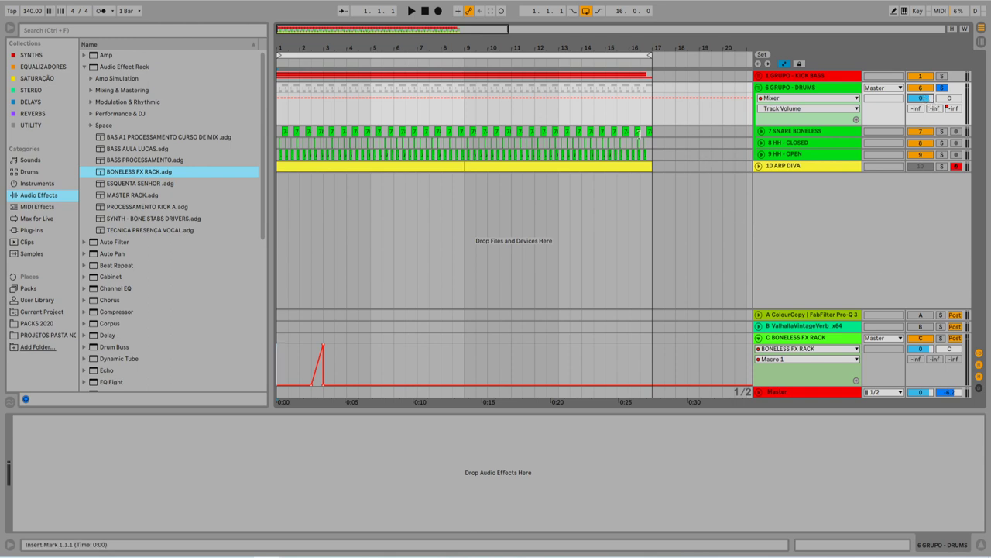
Step: Display the C-BONELESS FX RACK send automation of 6 GRUPO - DRUMS again and audition its ramp from the start
{"action": "left_click", "coordinate": [806, 109]}
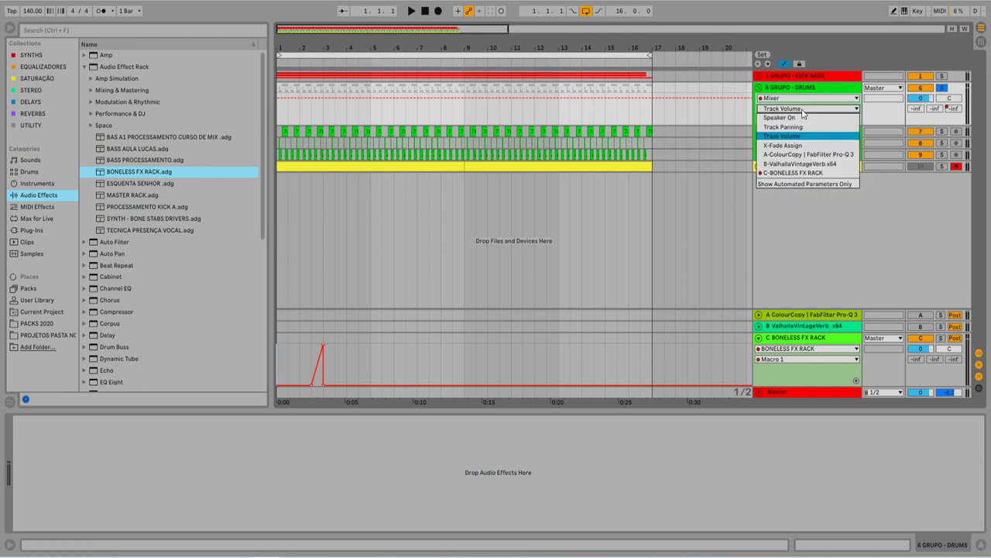
{"action": "left_click", "coordinate": [806, 172]}
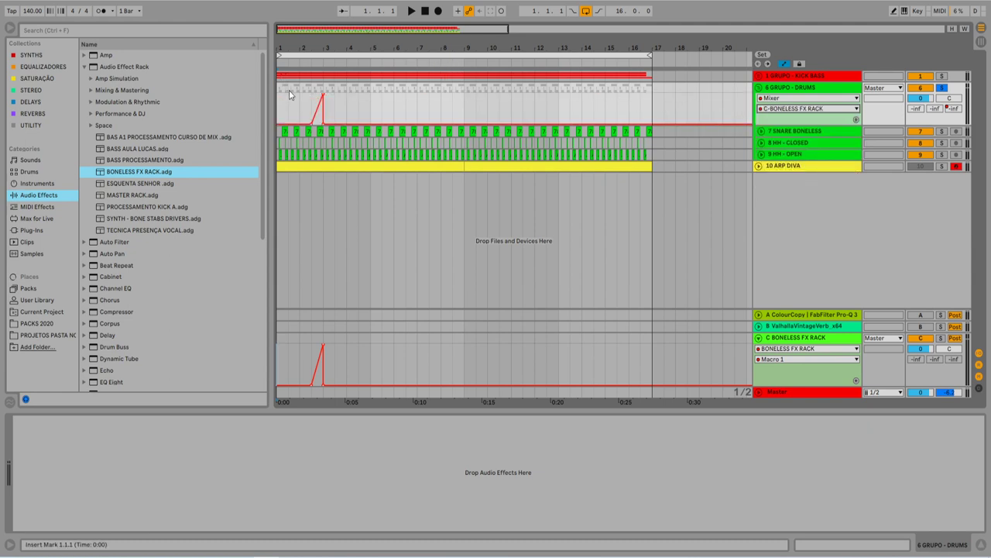
{"action": "key", "text": "space"}
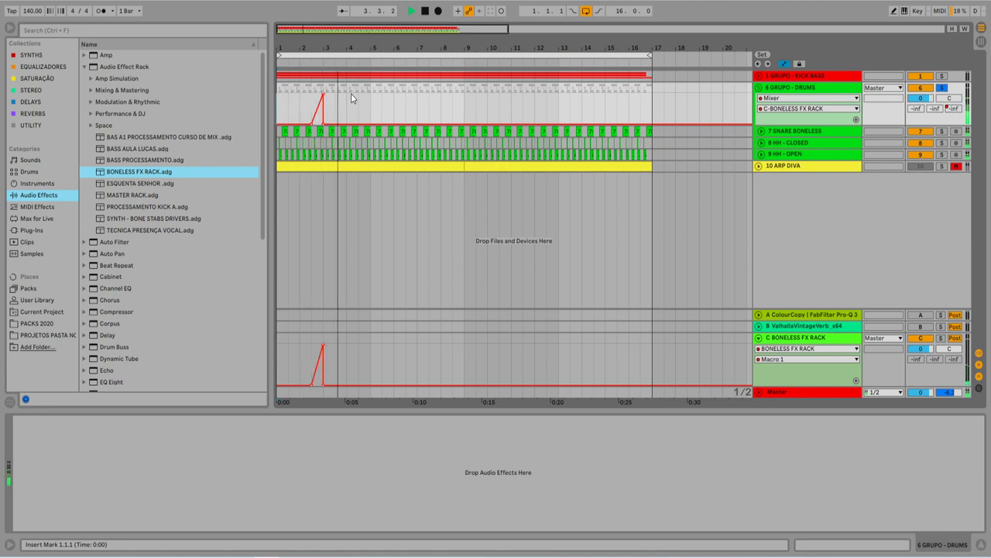
{"action": "key", "text": "space"}
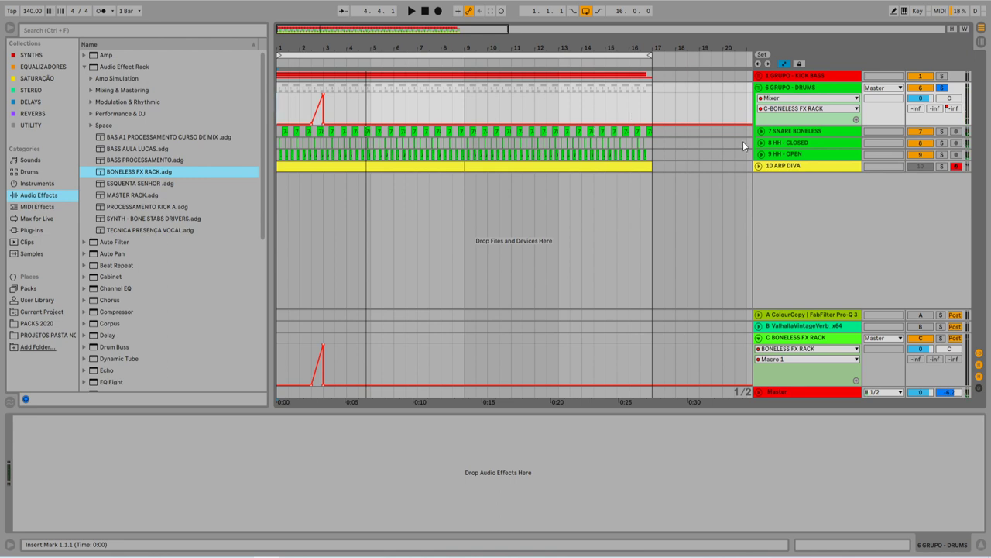
Step: Unfold 10 ARP DIVA, show its send C automation, and draw a ramp from bar 8 up to bar 9, falling back to -inf
{"action": "left_click", "coordinate": [758, 167]}
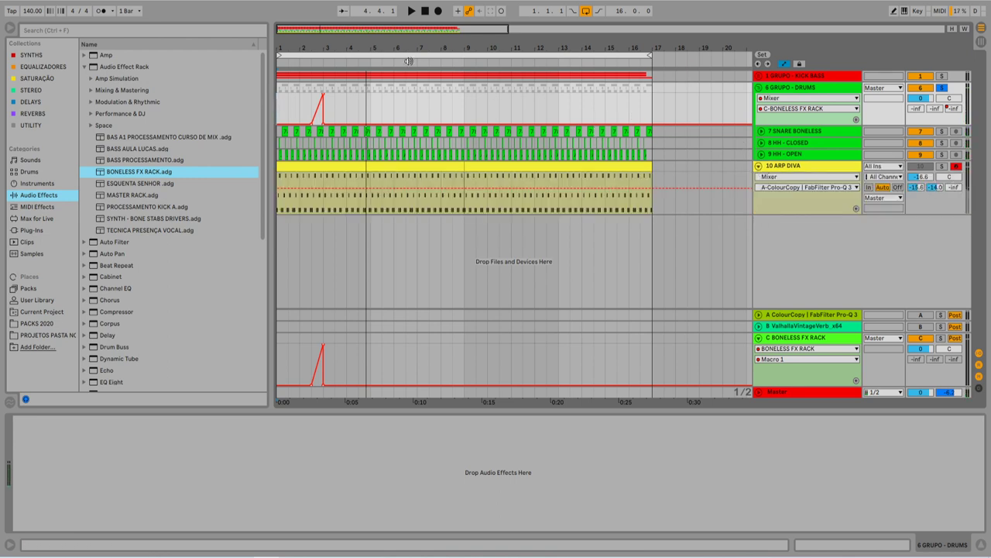
{"action": "right_click", "coordinate": [856, 189]}
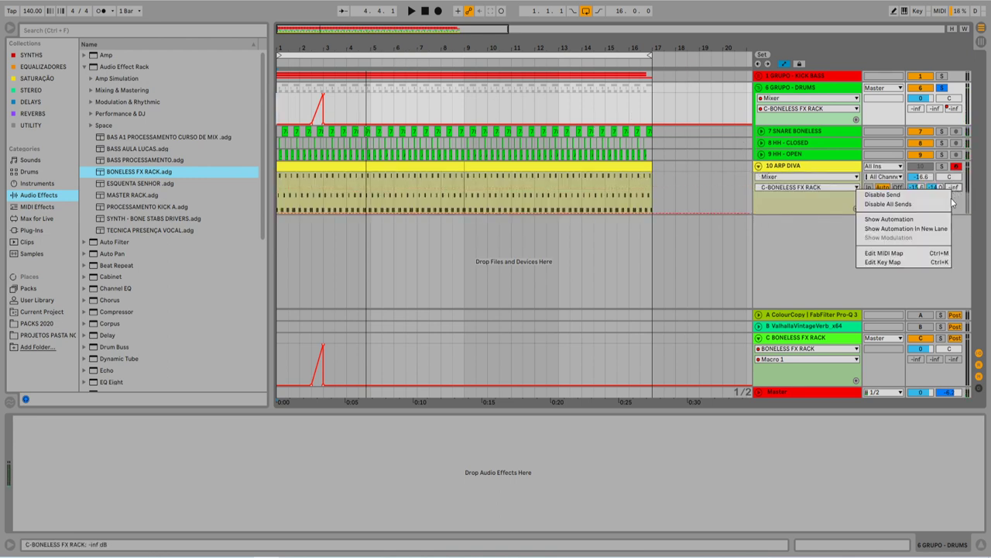
{"action": "left_click", "coordinate": [923, 222]}
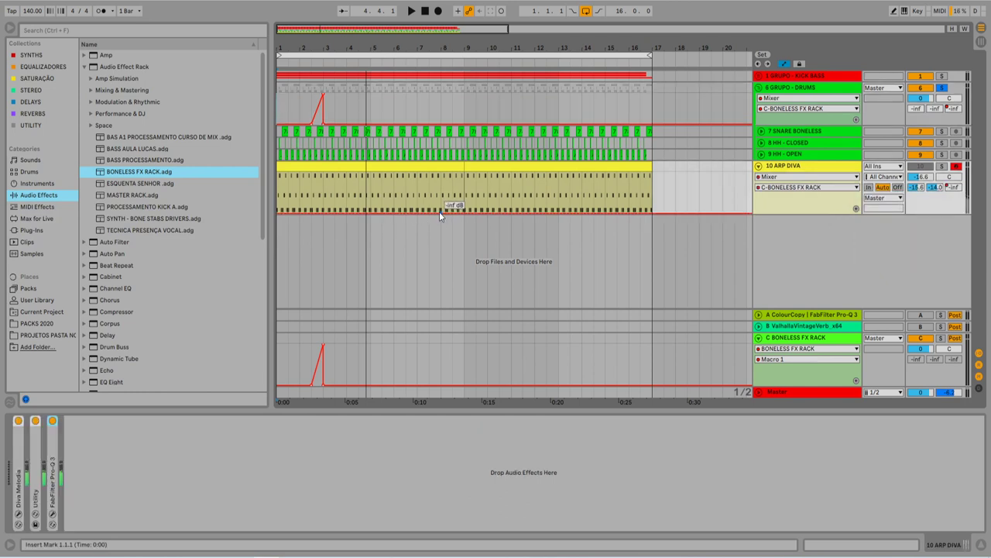
{"action": "mouse_move", "coordinate": [456, 211]}
{"action": "left_mouse_down"}
{"action": "mouse_move", "coordinate": [465, 172]}
{"action": "mouse_move", "coordinate": [464, 213]}
{"action": "left_mouse_up"}
Step: Draw a second Macro 1 ramp on return C from bar 7 up to bar 9, dropping to 0, and select the first 10 ARP DIVA clip
{"action": "left_click", "coordinate": [419, 383]}
{"action": "left_click_drag", "start_coordinate": [442, 385], "coordinate": [475, 384]}
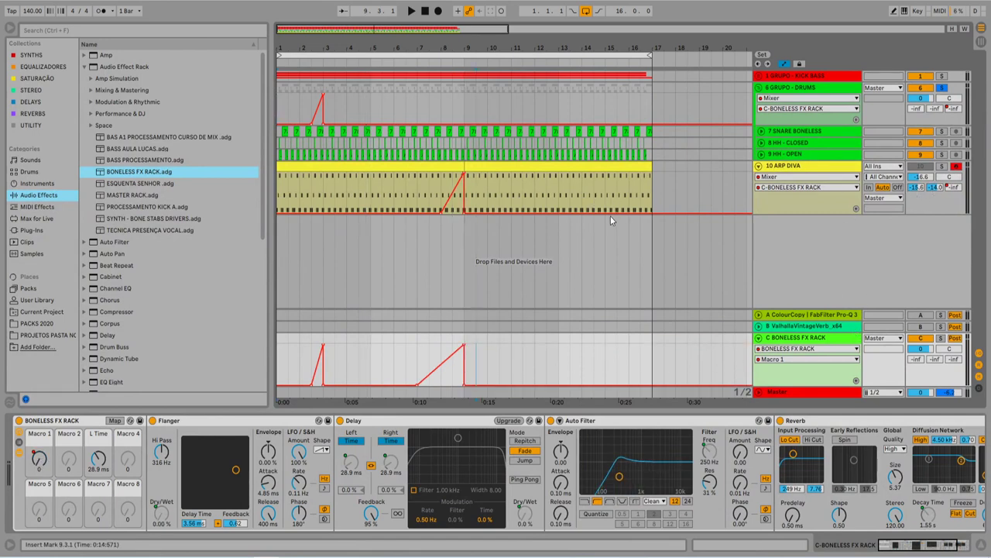
{"action": "left_click", "coordinate": [358, 167]}
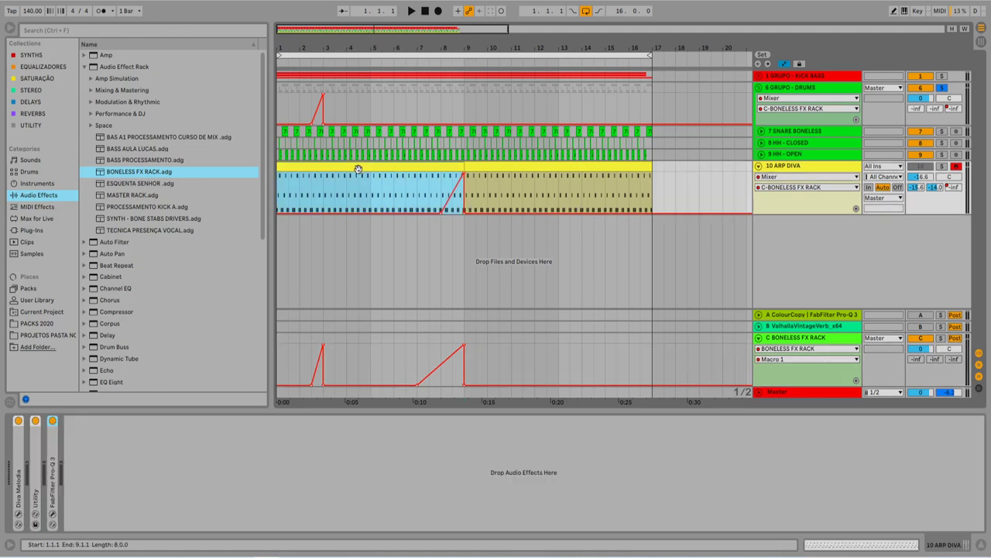
Step: Audition the arrangement from the start with 10 ARP DIVA enabled, and turn return tracks B and A back on
{"action": "key", "text": "space"}
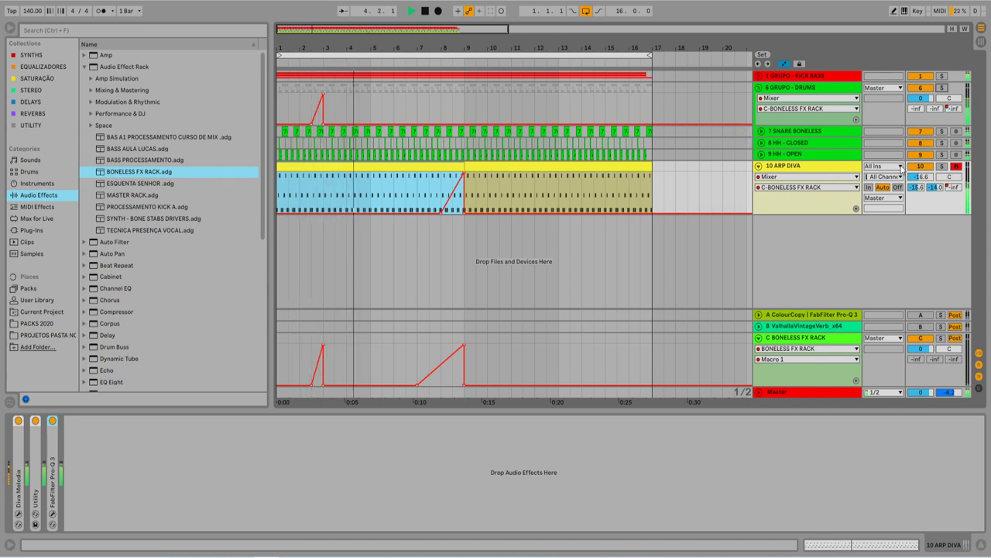
{"action": "left_click", "coordinate": [921, 326]}
{"action": "left_click", "coordinate": [923, 315]}
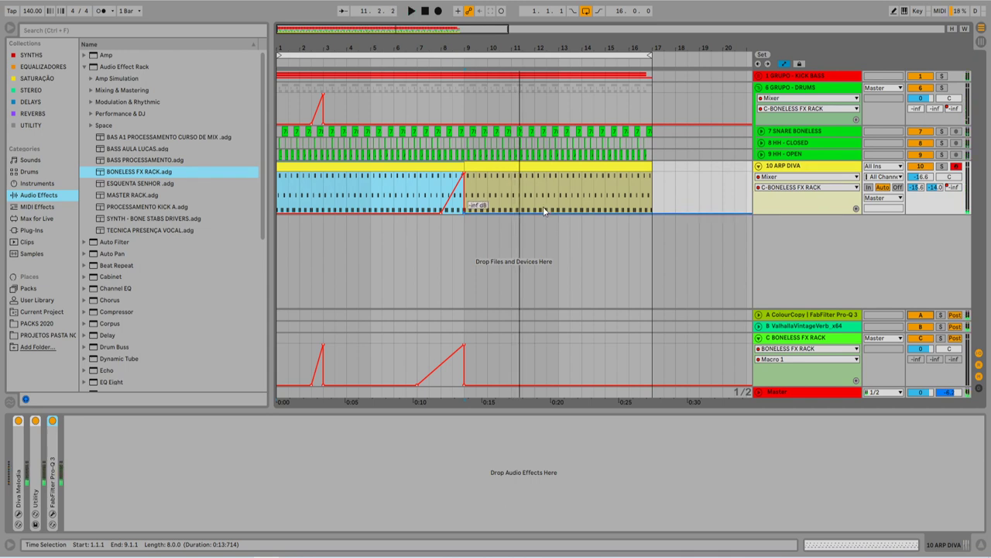
Step: Fold return track C and collapse its Flanger, Delay, Auto Filter and Reverb devices along with the whole BONELESS FX RACK
{"action": "left_click", "coordinate": [790, 338]}
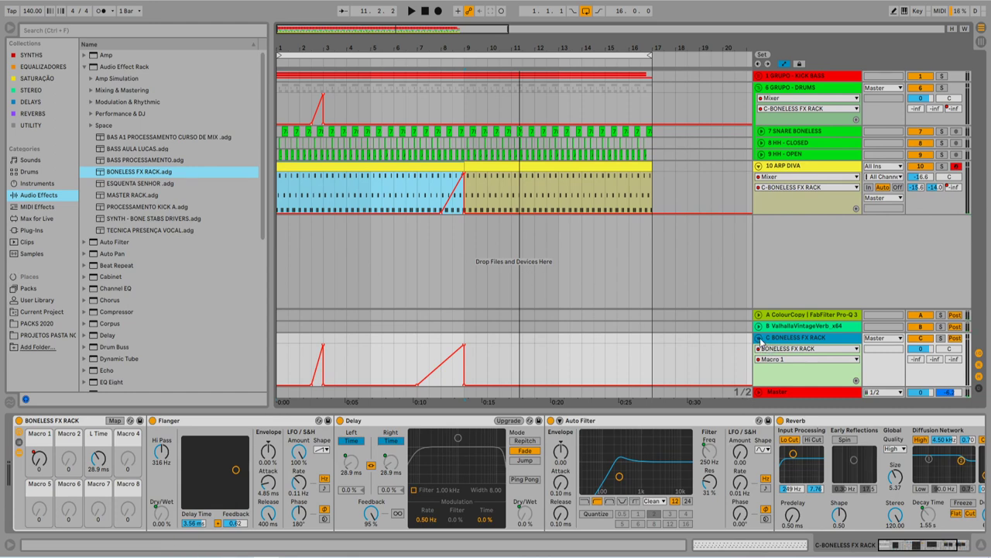
{"action": "left_click", "coordinate": [760, 340]}
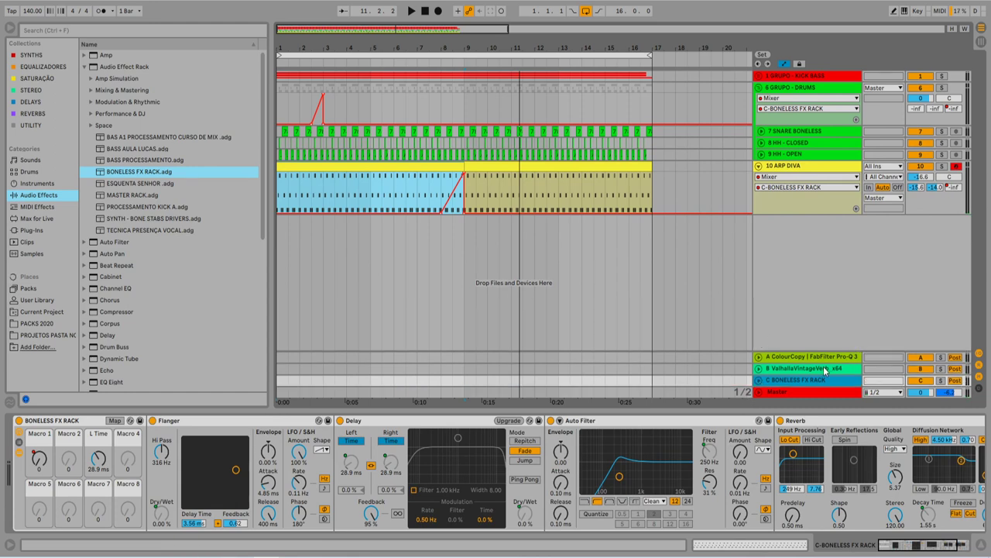
{"action": "double_click", "coordinate": [220, 421]}
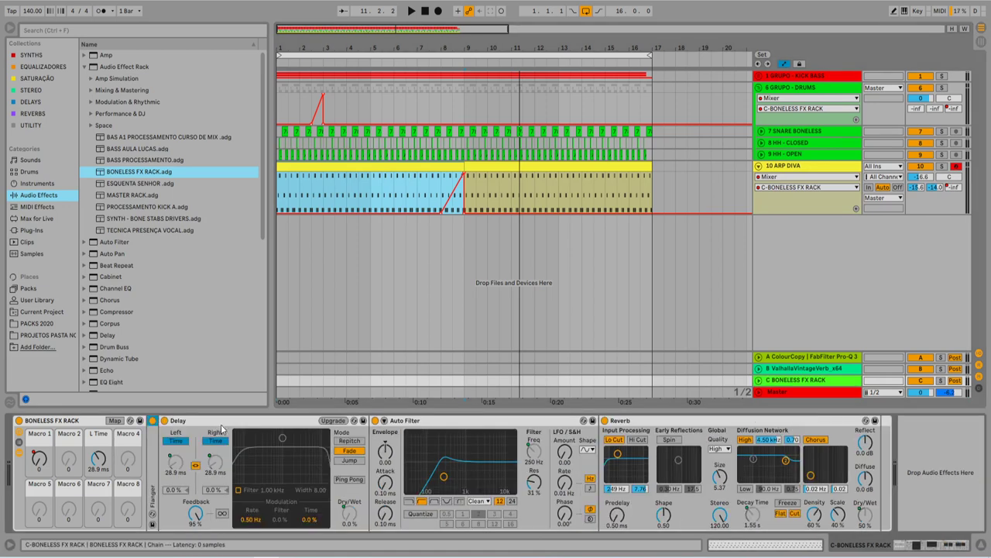
{"action": "double_click", "coordinate": [221, 422]}
{"action": "double_click", "coordinate": [221, 422]}
{"action": "double_click", "coordinate": [221, 422]}
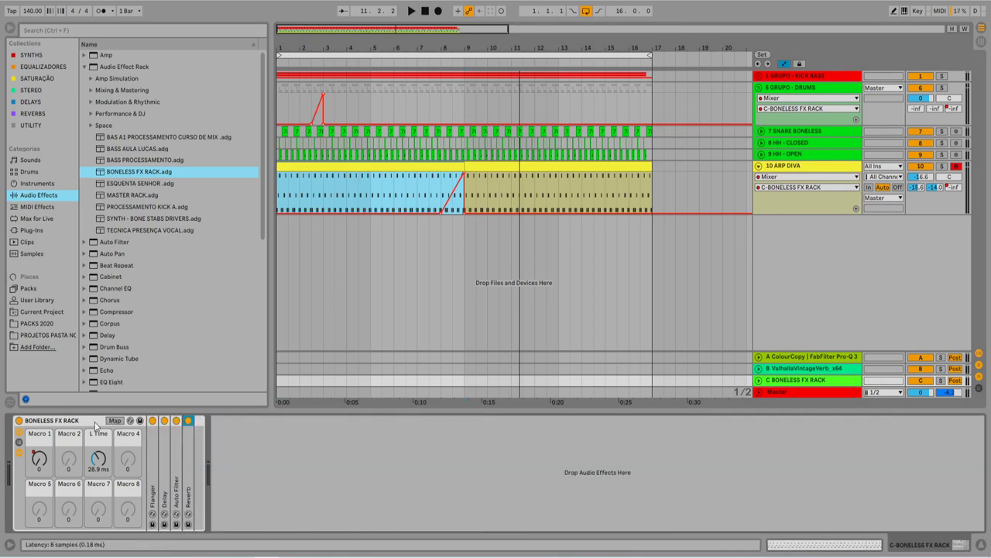
{"action": "double_click", "coordinate": [95, 421]}
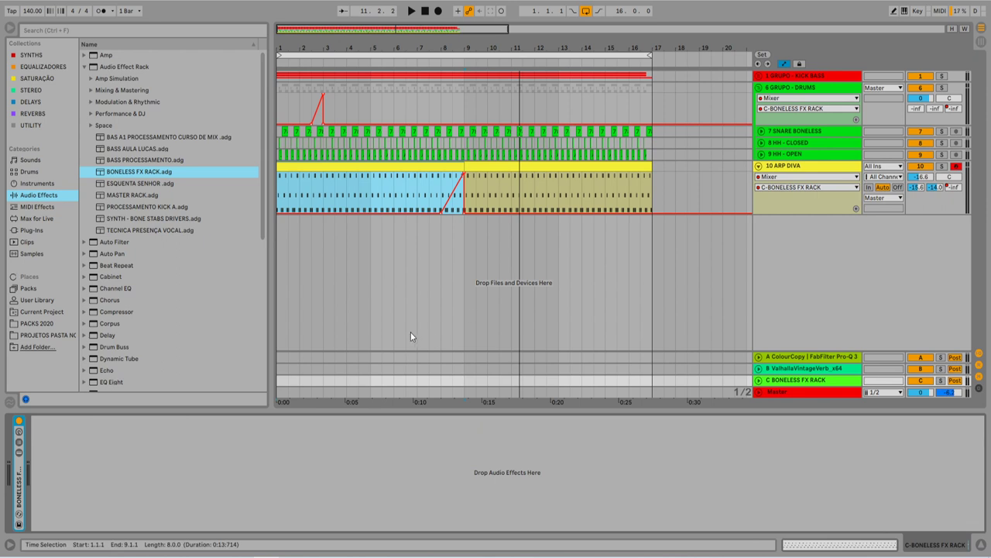